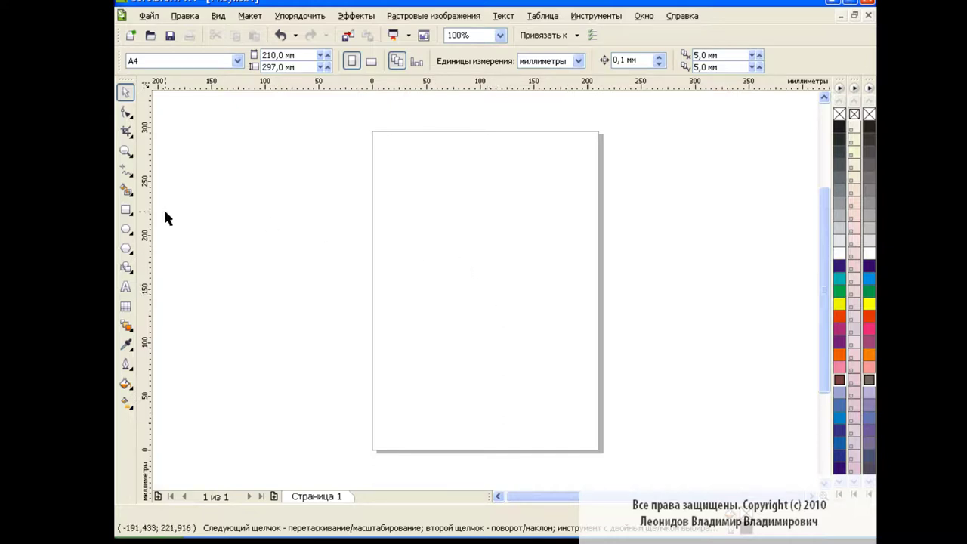
Step: Draw a tall narrow rectangle for the pen body, then stretch and position it on the page
{"action": "left_click", "coordinate": [125, 209]}
{"action": "left_click_drag", "start_coordinate": [448, 159], "coordinate": [502, 412]}
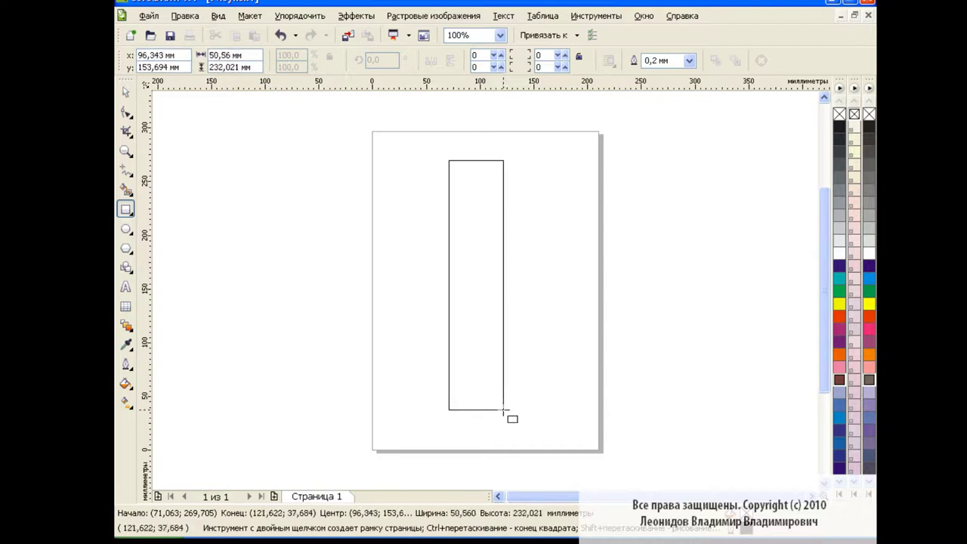
{"action": "left_click_drag", "start_coordinate": [470, 286], "coordinate": [512, 285]}
{"action": "left_click_drag", "start_coordinate": [493, 154], "coordinate": [494, 137]}
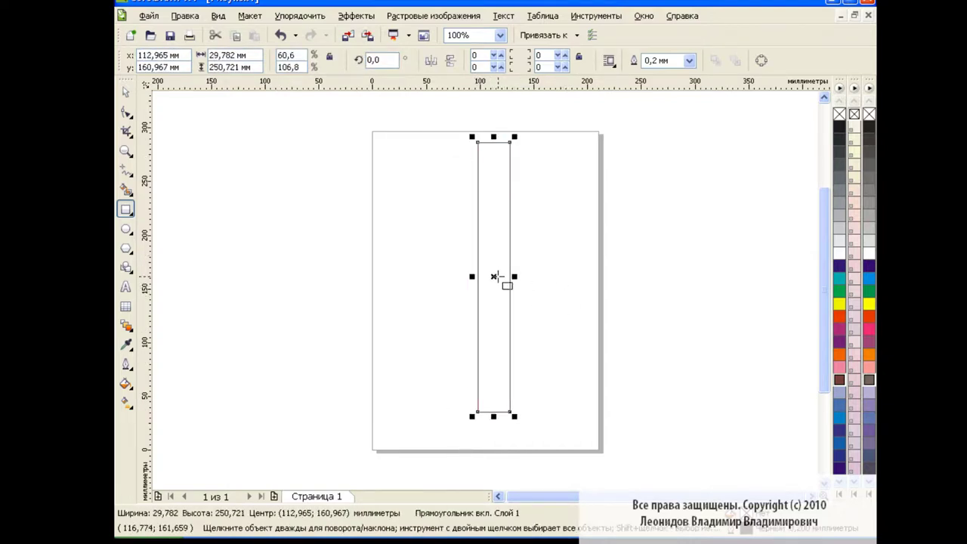
{"action": "left_click_drag", "start_coordinate": [498, 276], "coordinate": [498, 292]}
Step: Convert the rectangle to curves and bend its top edge upward into an arc
{"action": "left_click", "coordinate": [761, 59]}
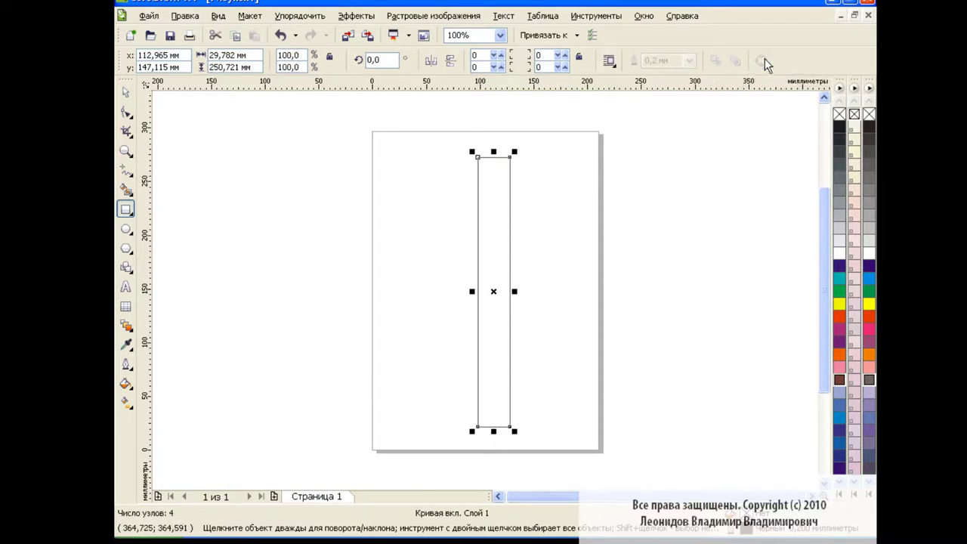
{"action": "left_click", "coordinate": [125, 112]}
{"action": "mouse_move", "coordinate": [436, 127]}
{"action": "left_mouse_down"}
{"action": "mouse_move", "coordinate": [547, 366]}
{"action": "mouse_move", "coordinate": [559, 438]}
{"action": "left_mouse_up"}
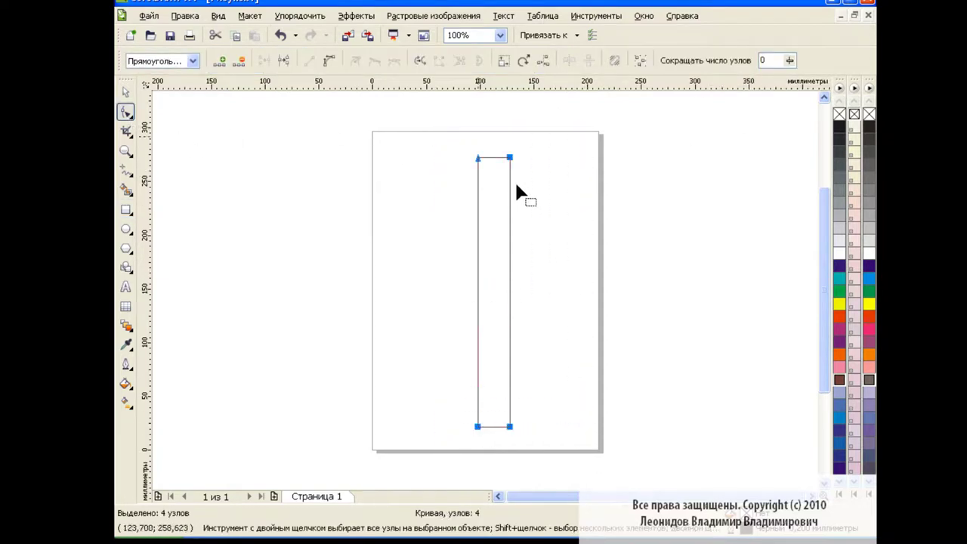
{"action": "left_click", "coordinate": [559, 201]}
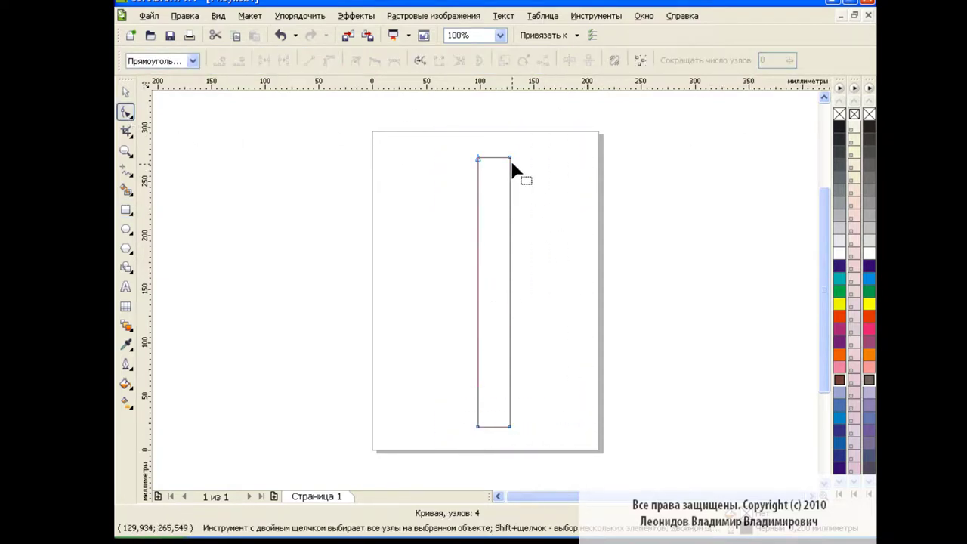
{"action": "left_click_drag", "start_coordinate": [495, 158], "coordinate": [500, 148]}
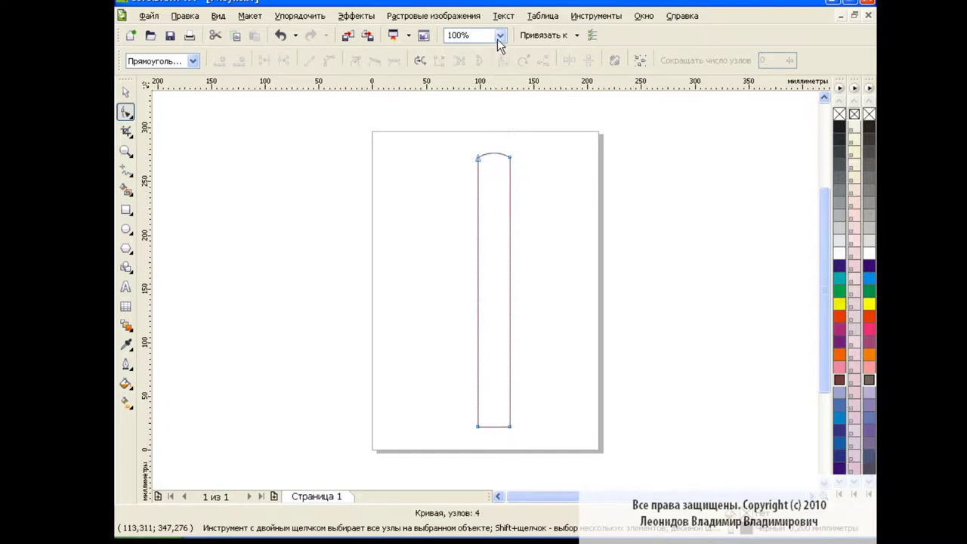
Step: Zoom to 200% and select the nodes at both ends of the arc
{"action": "left_click", "coordinate": [498, 37]}
{"action": "left_click", "coordinate": [481, 145]}
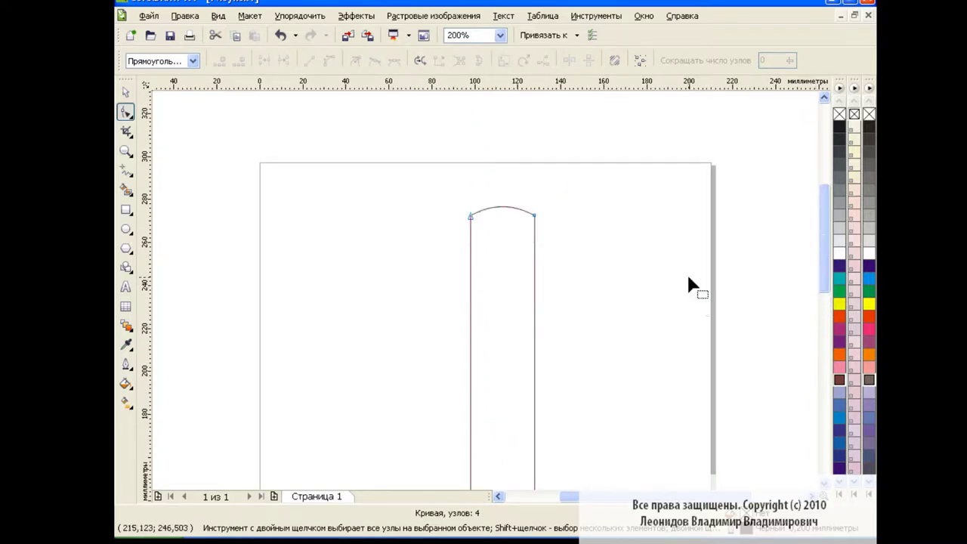
{"action": "left_click", "coordinate": [534, 216]}
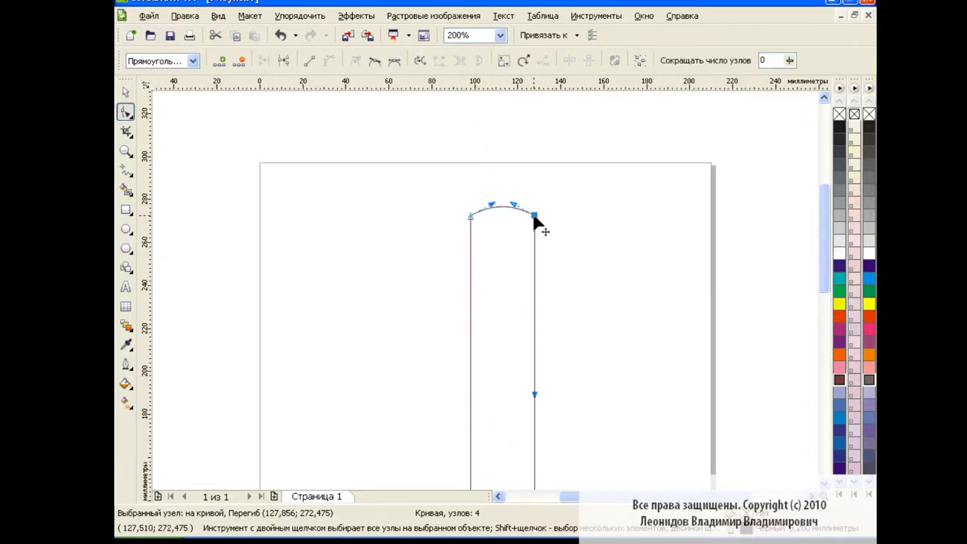
{"action": "left_click", "coordinate": [484, 205]}
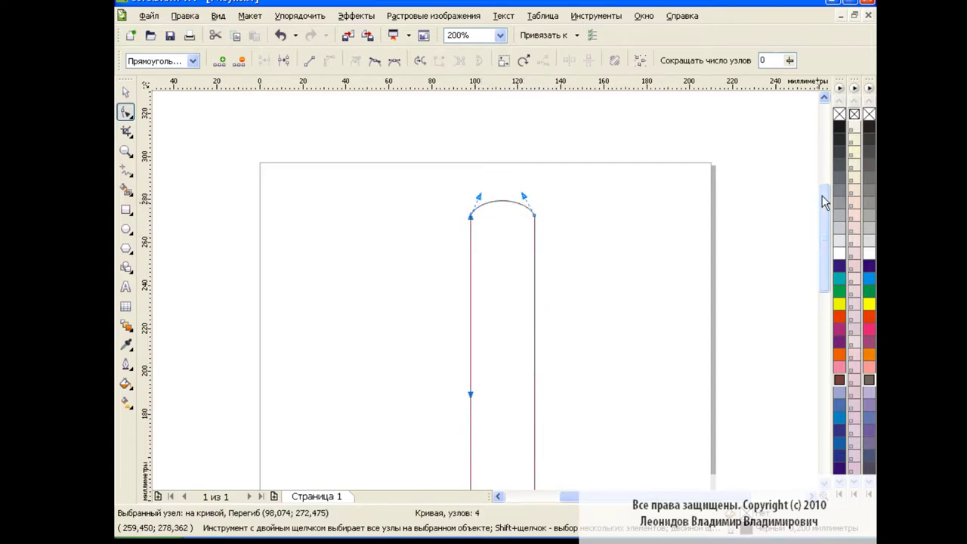
{"action": "left_click_drag", "start_coordinate": [822, 198], "coordinate": [803, 313]}
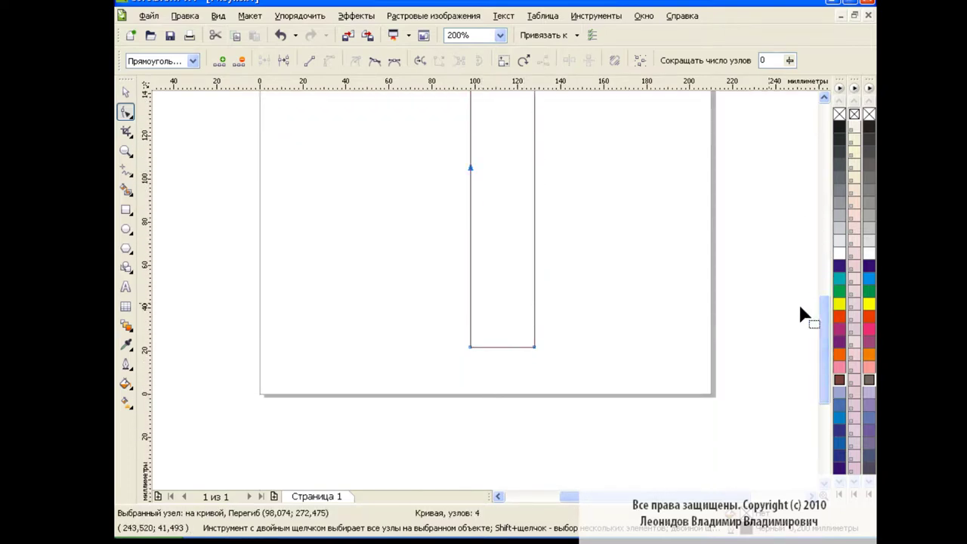
Step: Add corner nodes on both side edges and pull the bottom-right corner inward to taper it
{"action": "double_click", "coordinate": [534, 250]}
{"action": "double_click", "coordinate": [470, 246]}
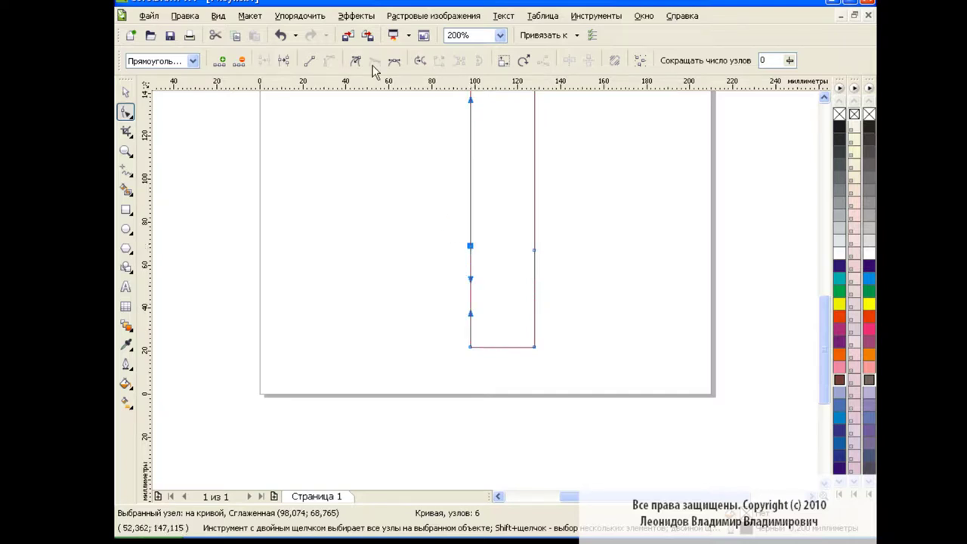
{"action": "key", "text": "c"}
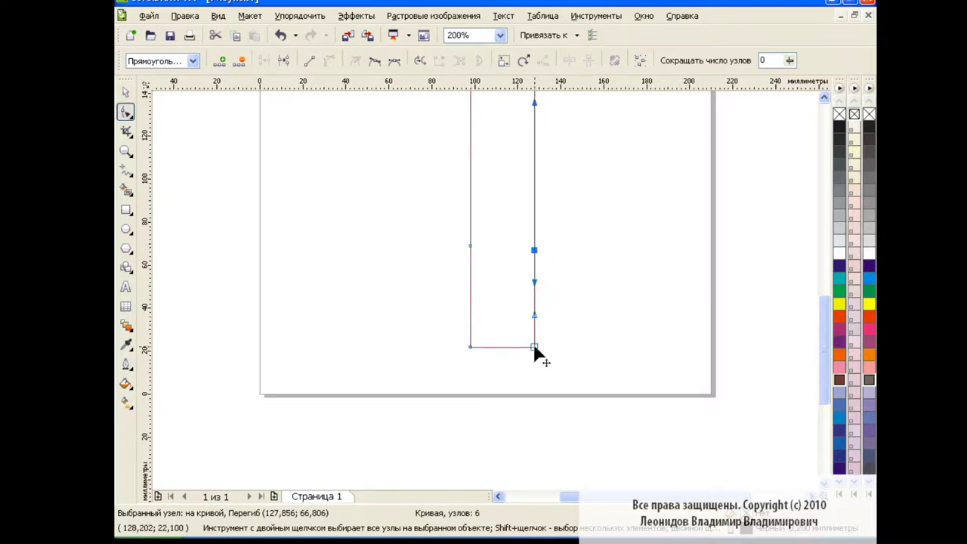
{"action": "left_click_drag", "start_coordinate": [535, 347], "coordinate": [491, 348]}
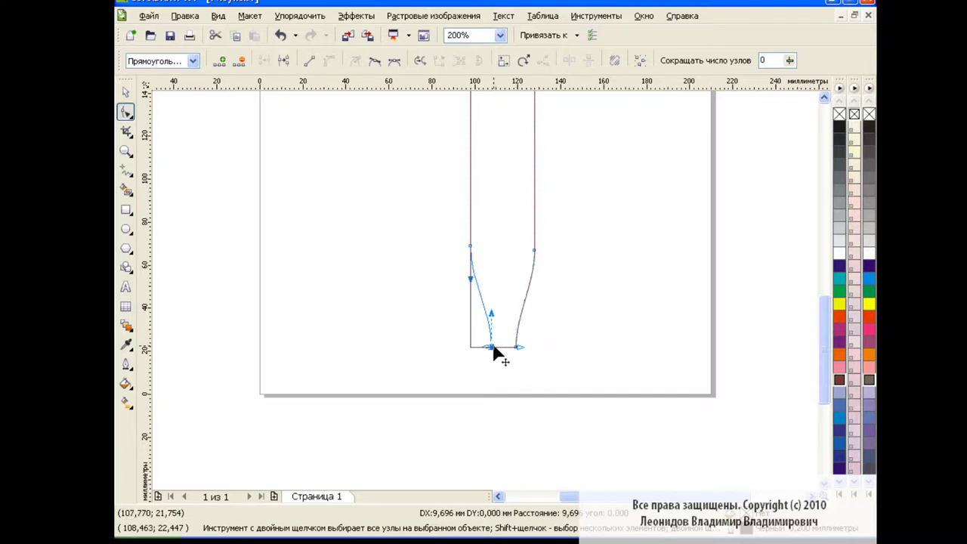
{"action": "key", "text": "space"}
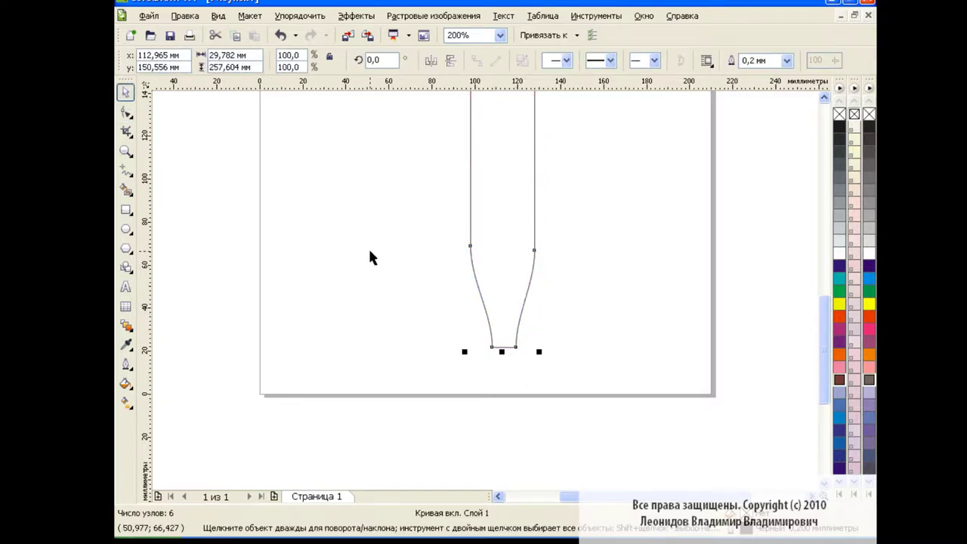
Step: Reshape the left and right edge curves so the lower end tapers to a narrow tip
{"action": "left_click", "coordinate": [125, 111]}
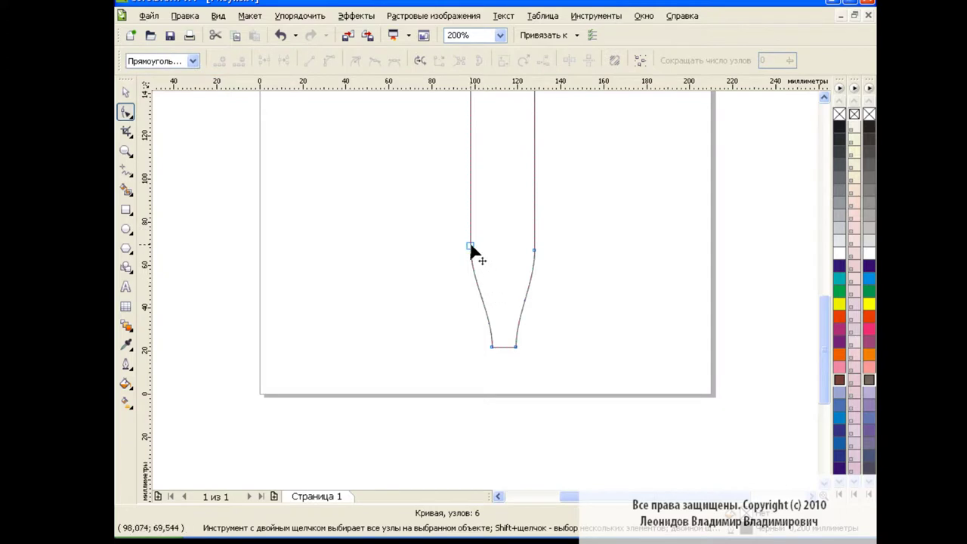
{"action": "left_click_drag", "start_coordinate": [470, 246], "coordinate": [470, 250]}
{"action": "left_click", "coordinate": [534, 251]}
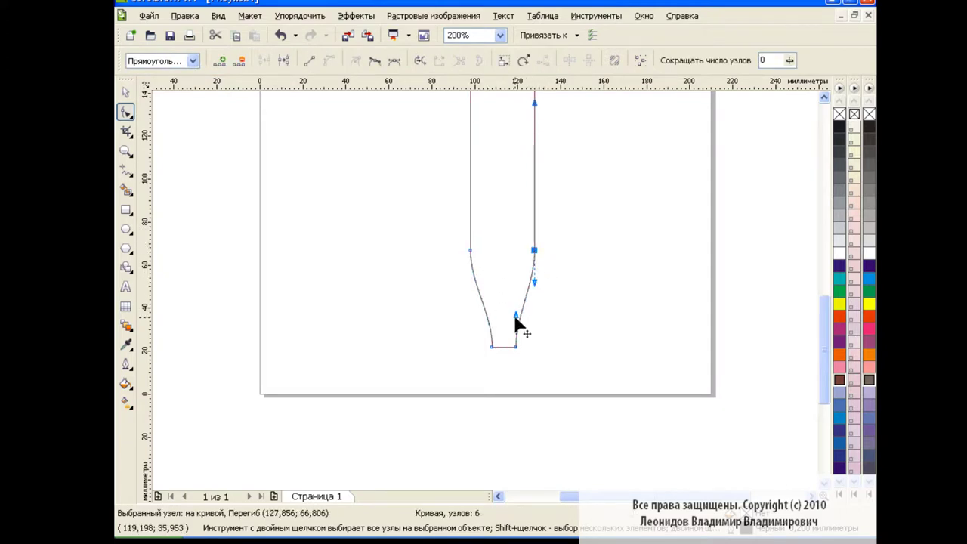
{"action": "left_click_drag", "start_coordinate": [516, 317], "coordinate": [536, 293]}
{"action": "left_click", "coordinate": [470, 250]}
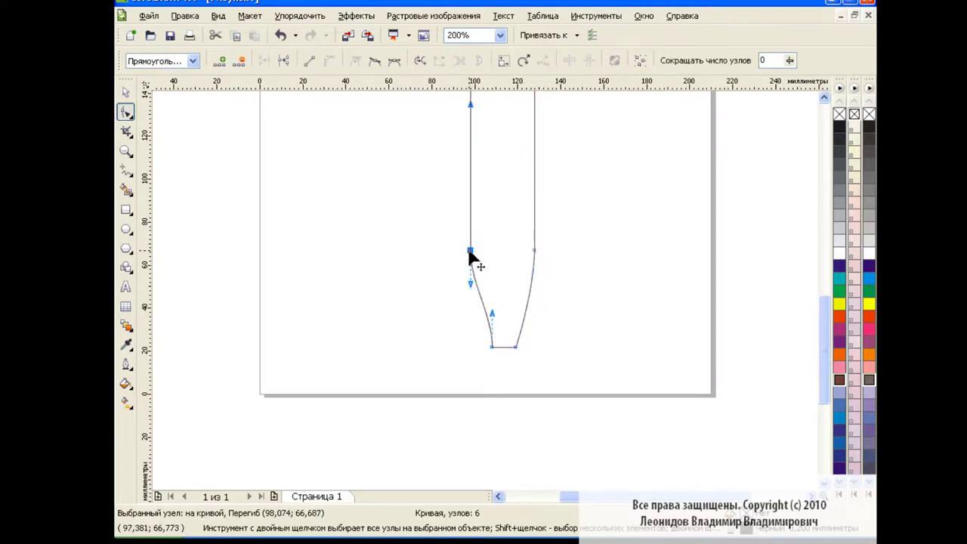
{"action": "left_click_drag", "start_coordinate": [470, 284], "coordinate": [479, 317]}
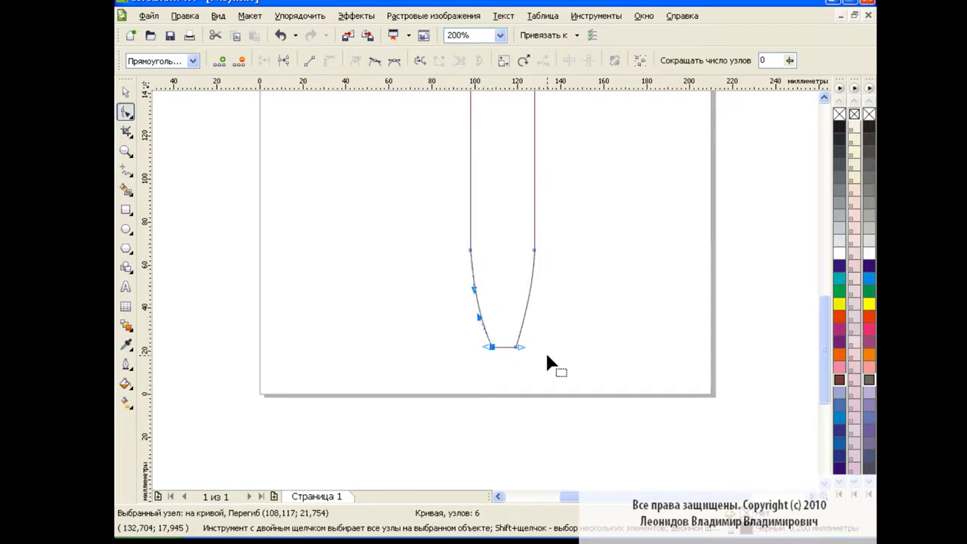
{"action": "left_click", "coordinate": [534, 252]}
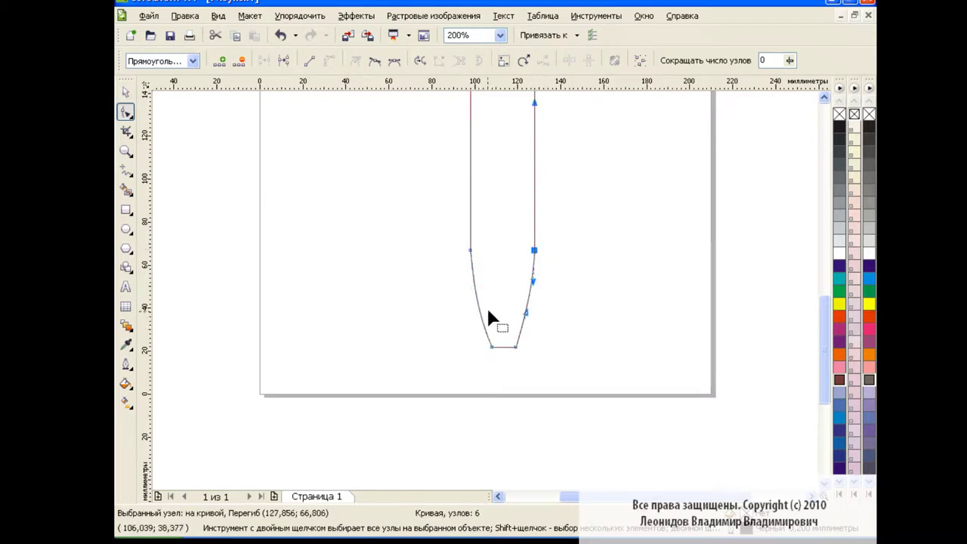
{"action": "left_click", "coordinate": [470, 250]}
{"action": "left_click_drag", "start_coordinate": [480, 320], "coordinate": [478, 312]}
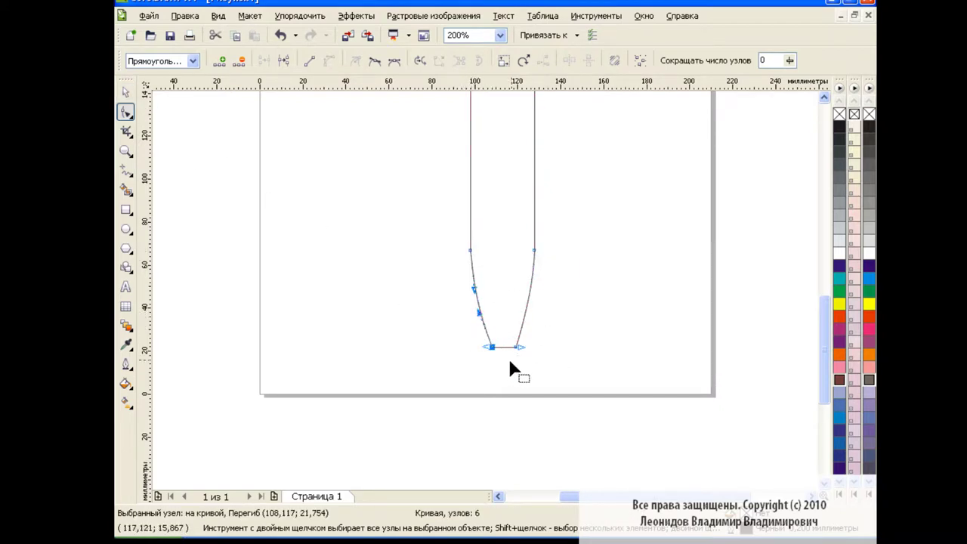
Step: At 100% zoom, narrow the pen body to 74.4% of its width
{"action": "key", "text": "space"}
{"action": "key", "text": "Escape"}
{"action": "scroll", "coordinate": [803, 289], "scroll_direction": "up", "scroll_amount": 3}
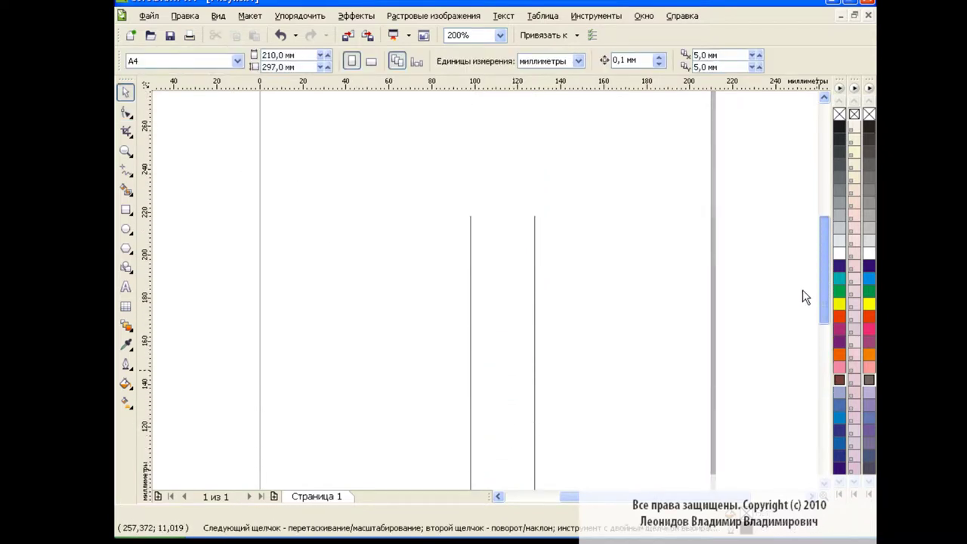
{"action": "left_click", "coordinate": [500, 35]}
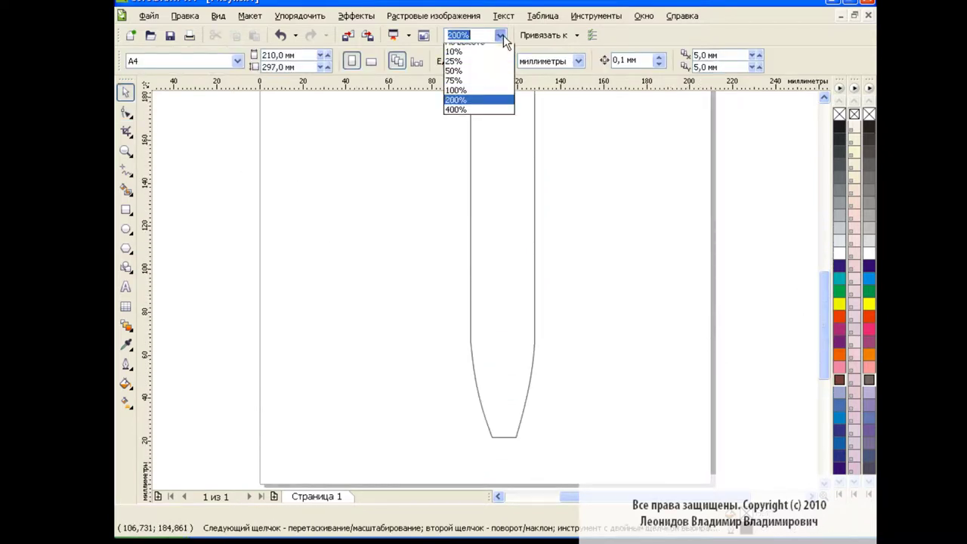
{"action": "left_click", "coordinate": [477, 123]}
{"action": "left_click_drag", "start_coordinate": [822, 337], "coordinate": [819, 309]}
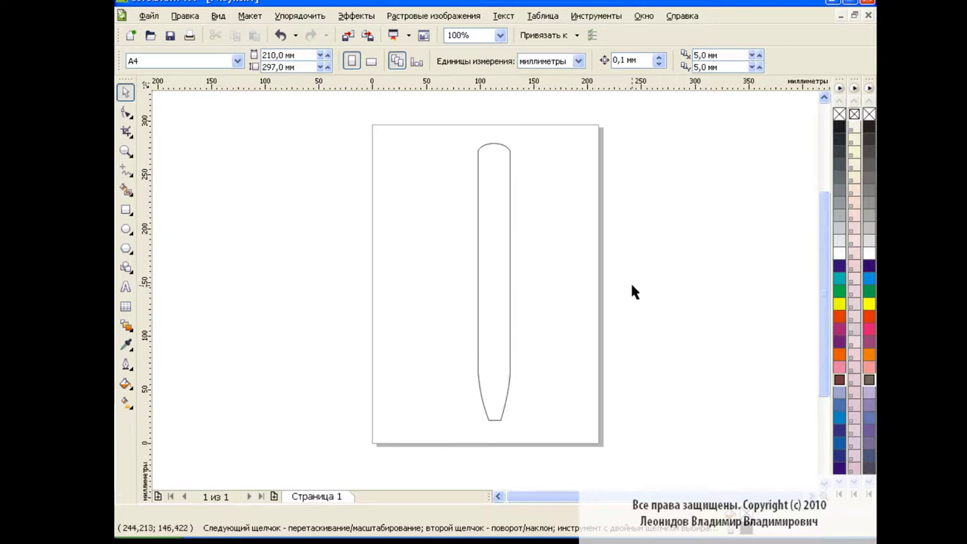
{"action": "left_click", "coordinate": [511, 281]}
{"action": "left_click_drag", "start_coordinate": [514, 281], "coordinate": [505, 281]}
{"action": "left_click", "coordinate": [554, 274]}
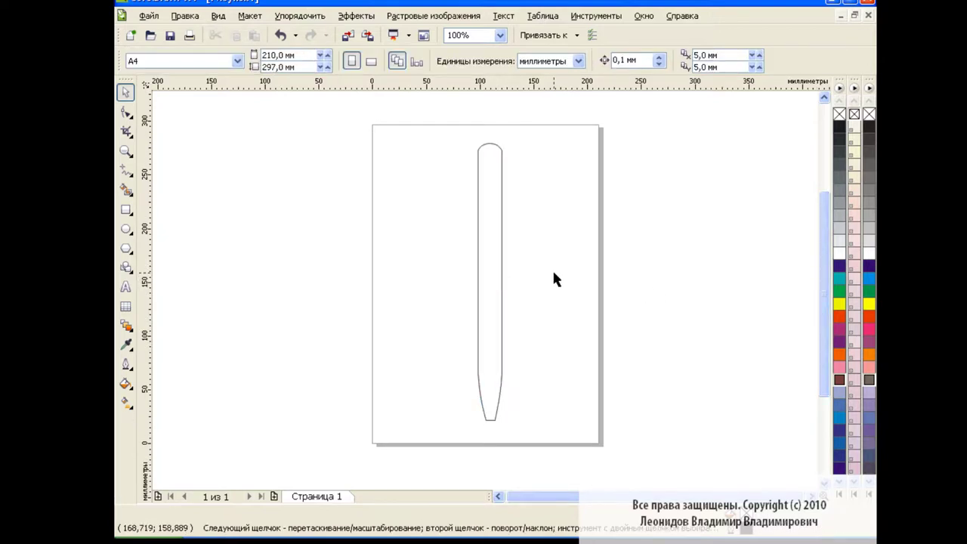
Step: Apply a 90° linear fountain fill to the pen body
{"action": "left_click", "coordinate": [499, 274]}
{"action": "left_click", "coordinate": [126, 384]}
{"action": "left_click", "coordinate": [193, 411]}
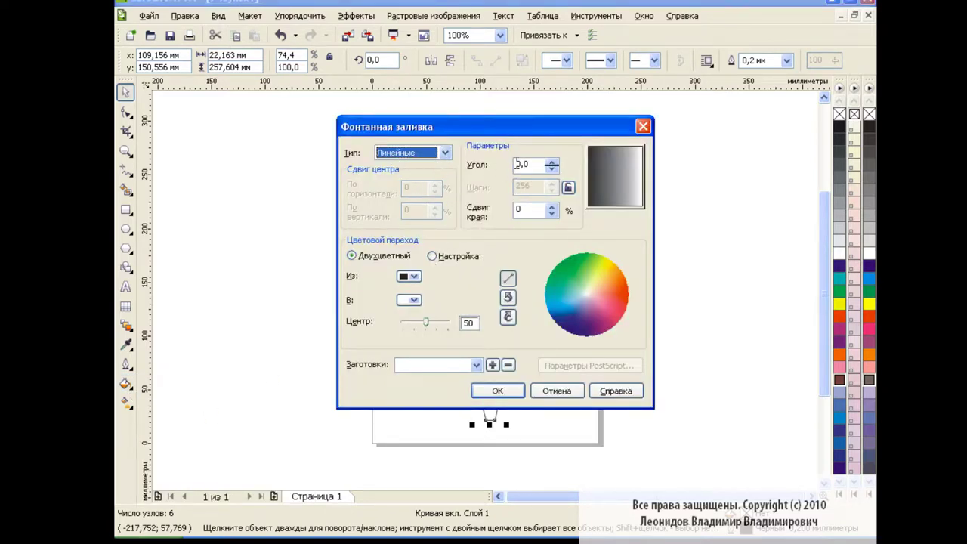
{"action": "type", "text": "9"}
{"action": "key", "text": "Return"}
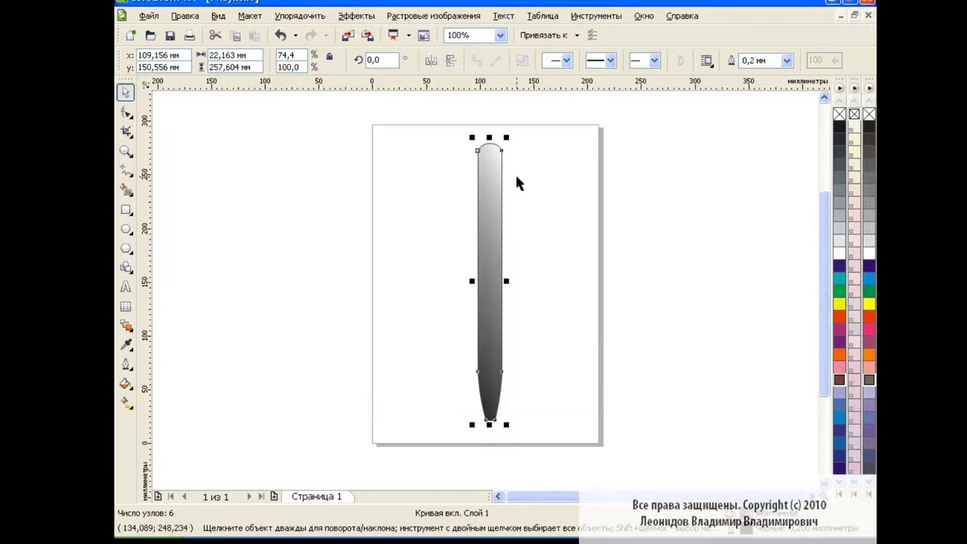
Step: Make the gradient custom, with a black middle stop and a dark grey left end
{"action": "left_click", "coordinate": [126, 384]}
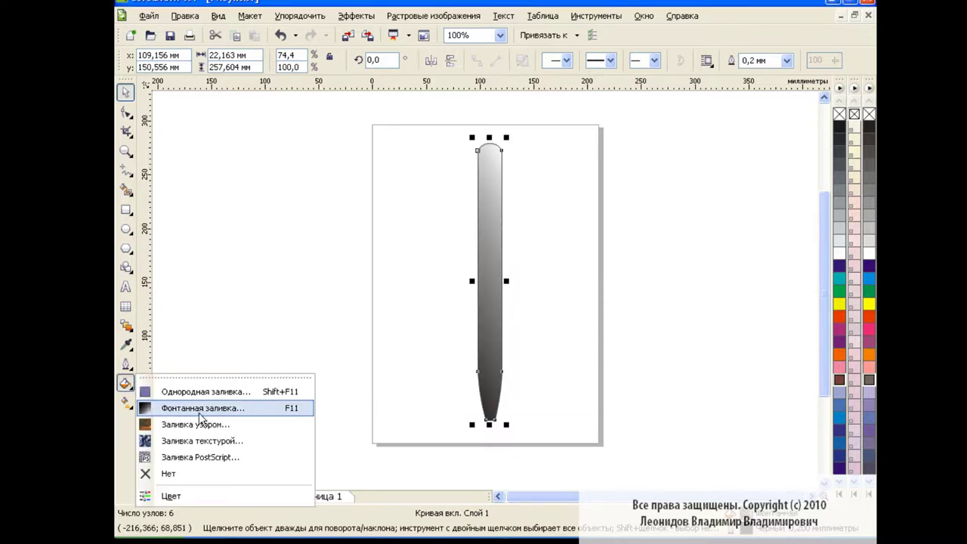
{"action": "left_click", "coordinate": [193, 410]}
{"action": "left_click", "coordinate": [432, 256]}
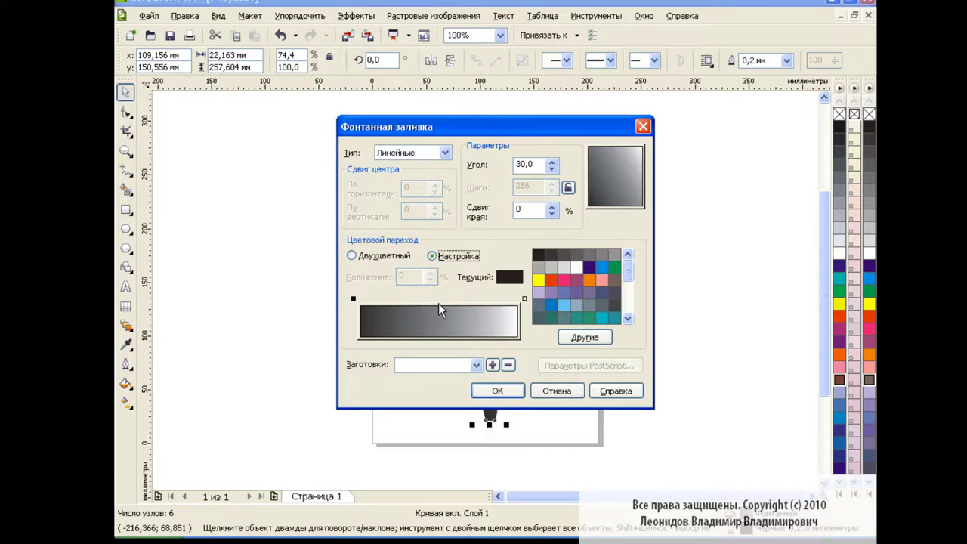
{"action": "left_click", "coordinate": [438, 305]}
{"action": "double_click", "coordinate": [439, 306]}
{"action": "left_click", "coordinate": [538, 254]}
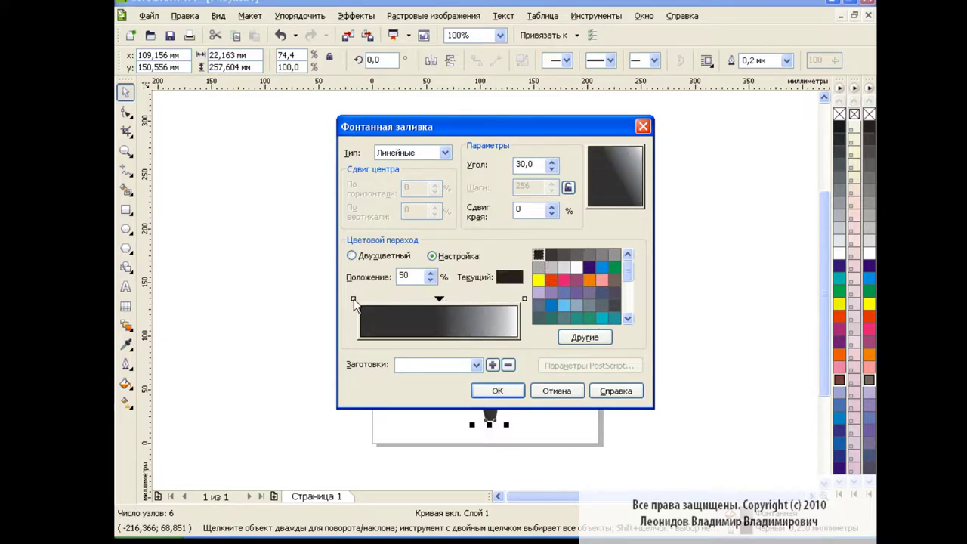
{"action": "left_click", "coordinate": [354, 299]}
{"action": "left_click", "coordinate": [555, 252]}
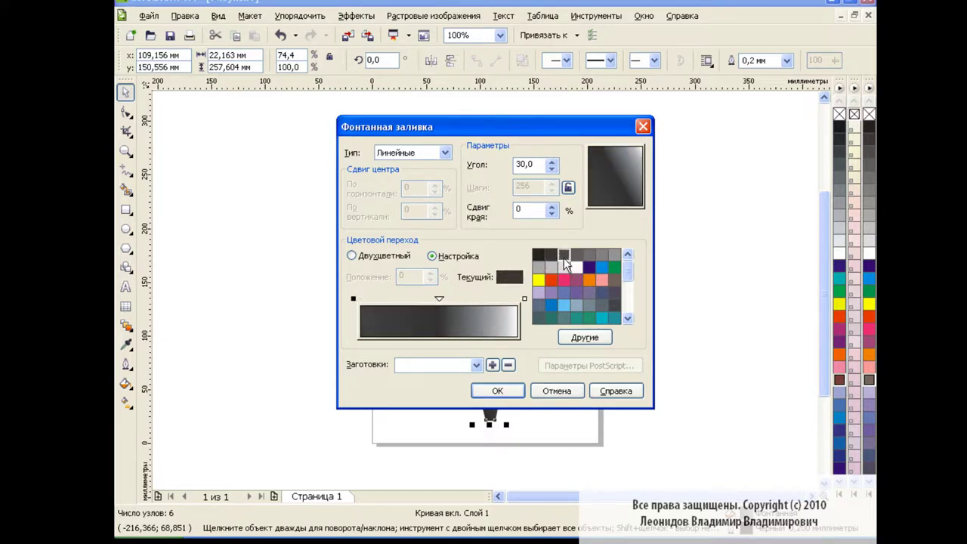
{"action": "left_click", "coordinate": [576, 257]}
{"action": "left_click", "coordinate": [564, 255]}
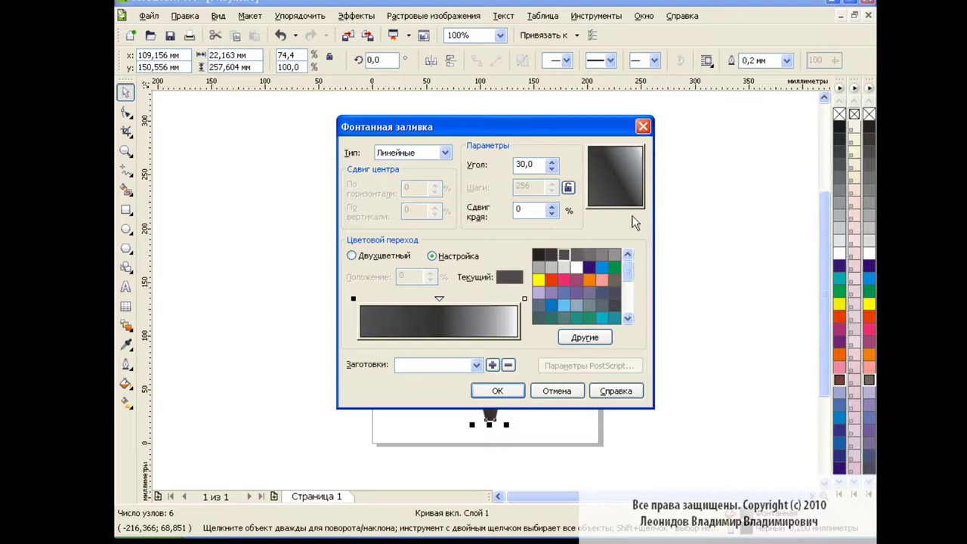
Step: Give the gradient a grey right end, angle it to 7.4°, and apply it
{"action": "left_click", "coordinate": [524, 298]}
{"action": "left_click", "coordinate": [543, 265]}
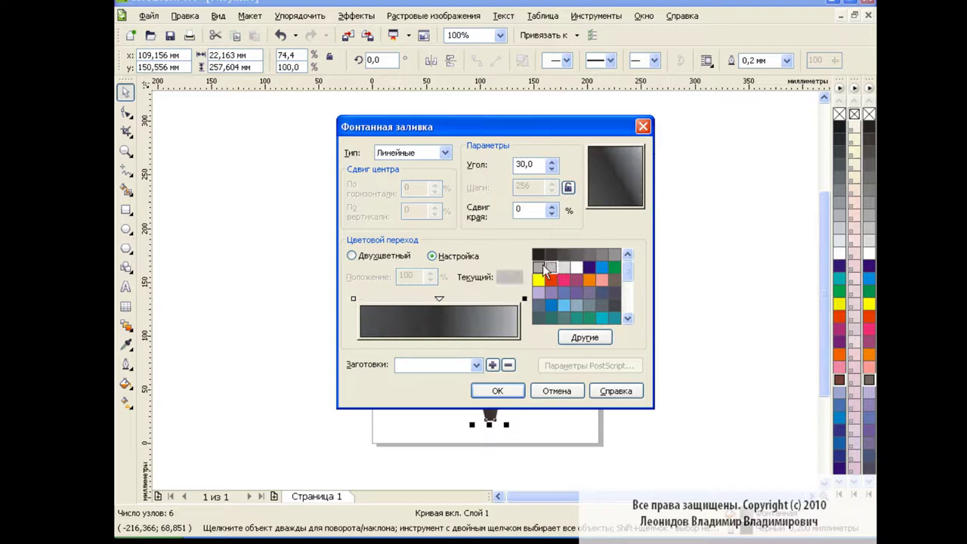
{"action": "left_click", "coordinate": [588, 255]}
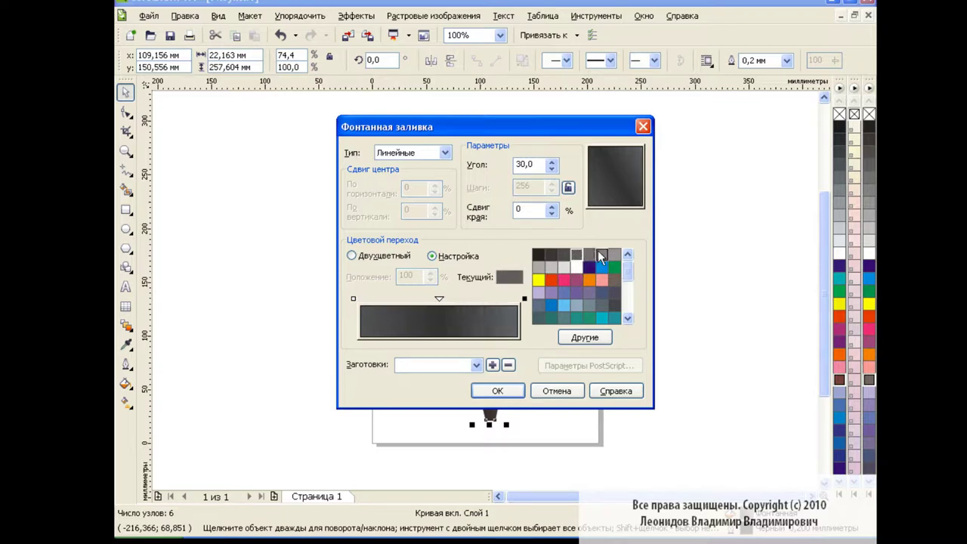
{"action": "left_click", "coordinate": [600, 255]}
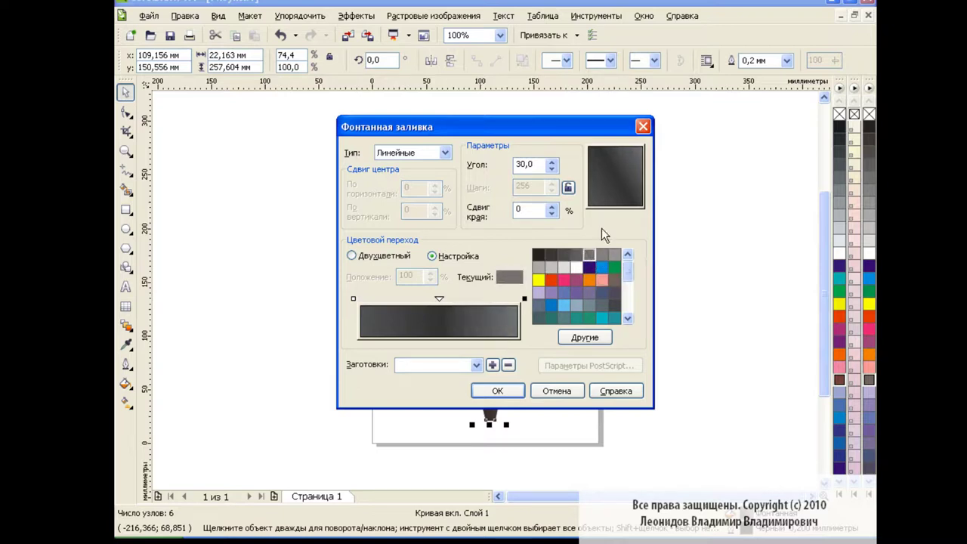
{"action": "mouse_move", "coordinate": [604, 155]}
{"action": "left_mouse_down"}
{"action": "mouse_move", "coordinate": [609, 148]}
{"action": "mouse_move", "coordinate": [580, 170]}
{"action": "mouse_move", "coordinate": [581, 184]}
{"action": "mouse_move", "coordinate": [624, 151]}
{"action": "mouse_move", "coordinate": [634, 173]}
{"action": "left_mouse_up"}
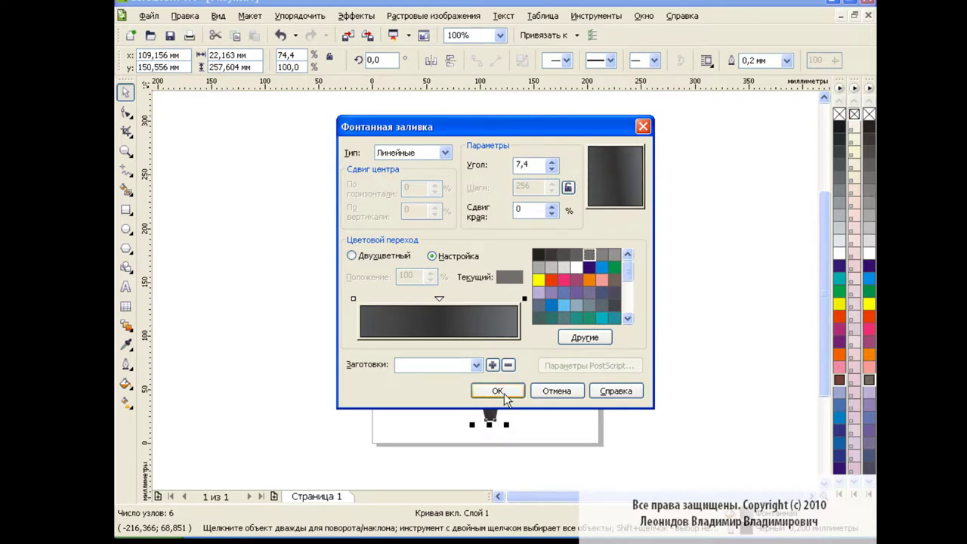
{"action": "left_click", "coordinate": [502, 391]}
Step: Raise the pen body gradient's edge pad to 33
{"action": "left_click", "coordinate": [574, 269]}
{"action": "left_click", "coordinate": [489, 287]}
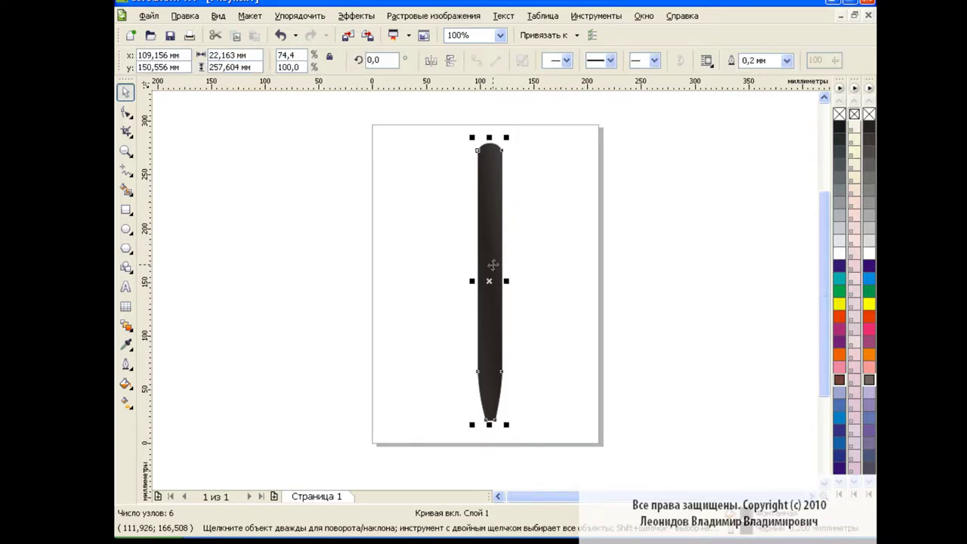
{"action": "left_click", "coordinate": [126, 383]}
{"action": "left_click", "coordinate": [194, 406]}
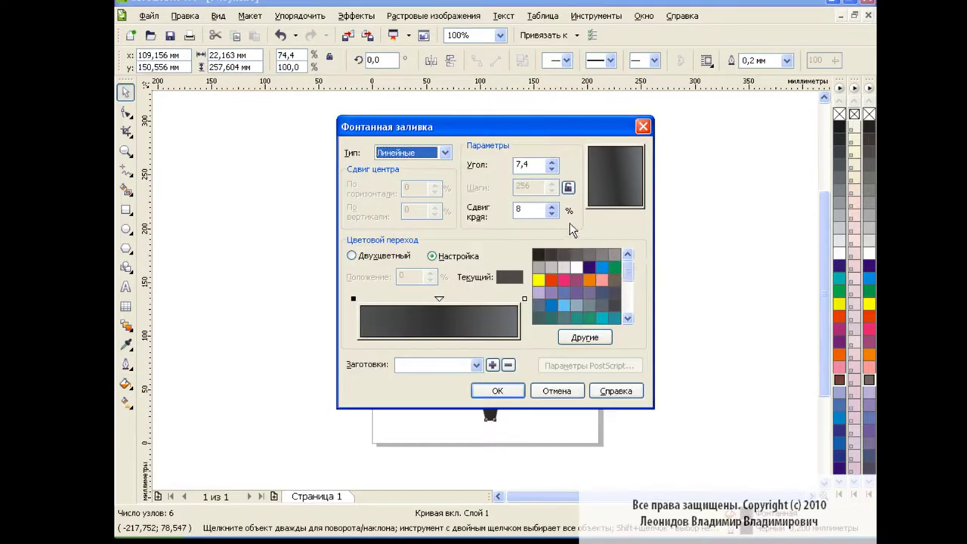
{"action": "left_click", "coordinate": [554, 208]}
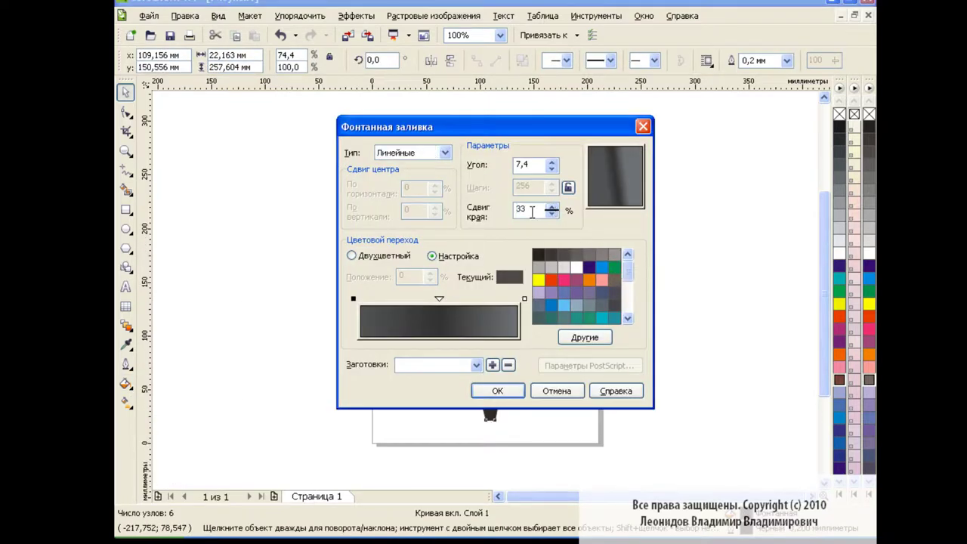
{"action": "left_click", "coordinate": [508, 389]}
{"action": "left_click", "coordinate": [571, 274]}
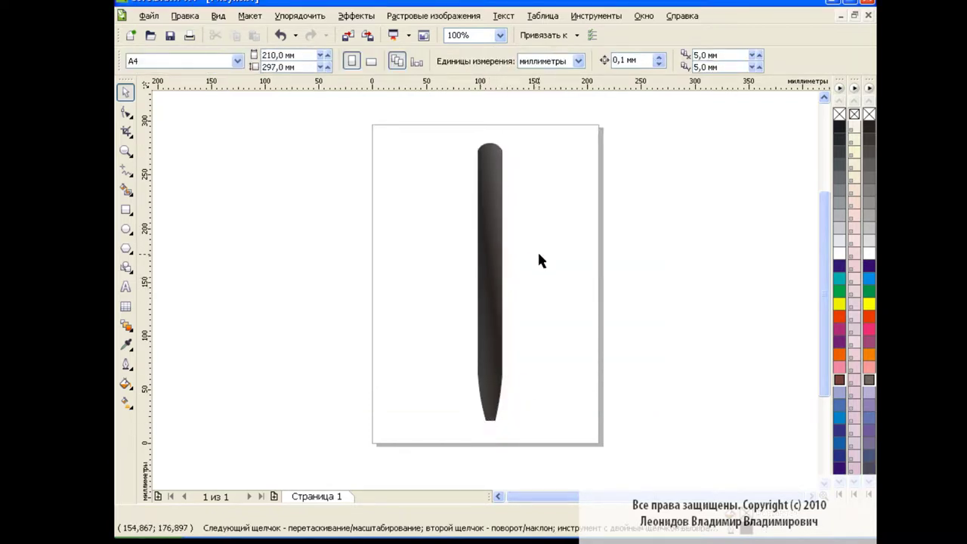
Step: Draw a small 8.311 × 15.237 mm rectangle beside the pen with corners rounded to 33
{"action": "key", "text": "F6"}
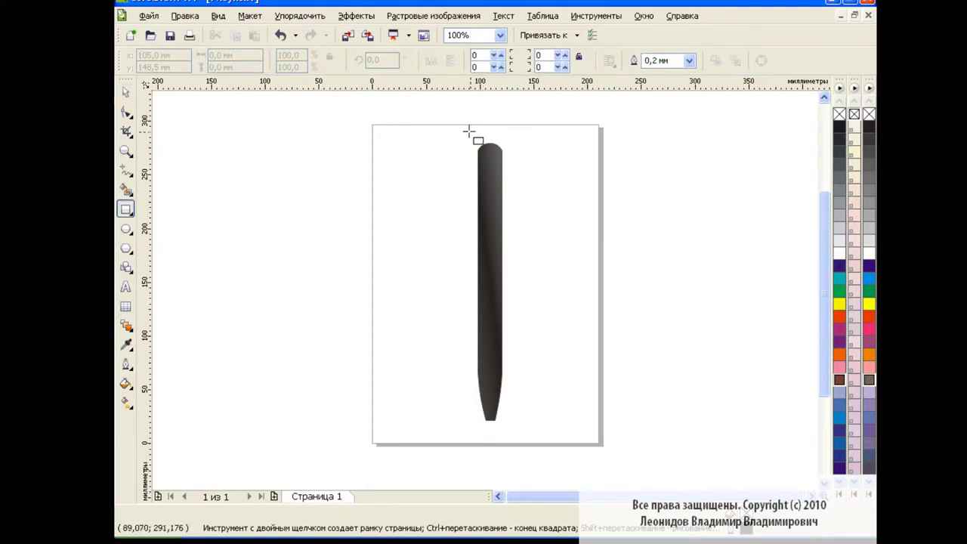
{"action": "left_click_drag", "start_coordinate": [480, 128], "coordinate": [550, 178]}
{"action": "key", "text": "F10"}
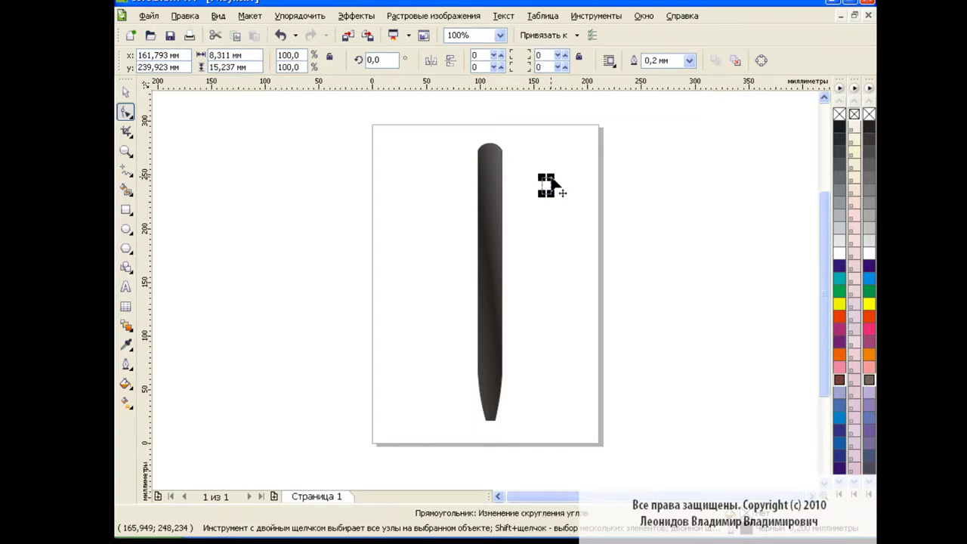
{"action": "key", "text": "space"}
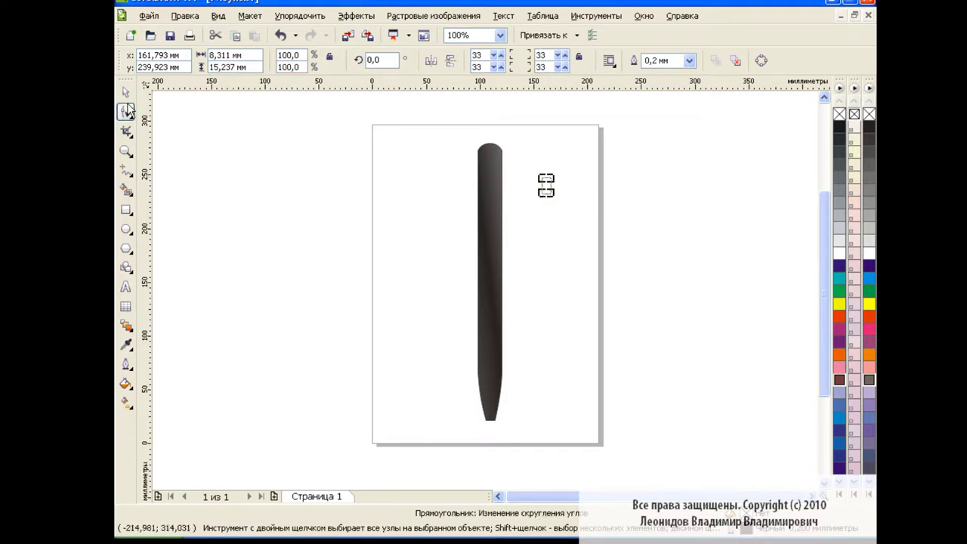
{"action": "left_click", "coordinate": [374, 226]}
{"action": "left_click", "coordinate": [544, 183]}
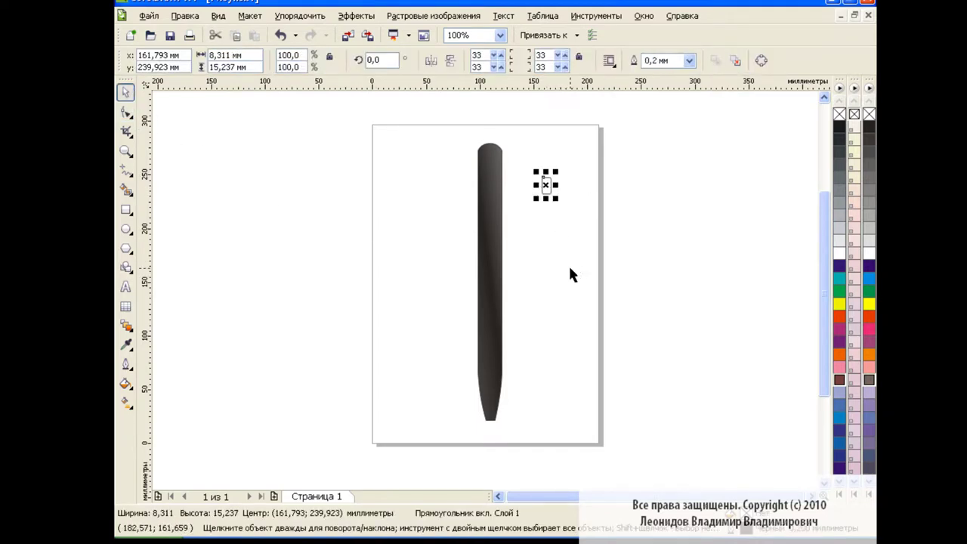
Step: Give the small rectangle a custom grey gradient: light grey ends, dark grey stop at 48%
{"action": "left_click", "coordinate": [126, 384]}
{"action": "left_click", "coordinate": [173, 401]}
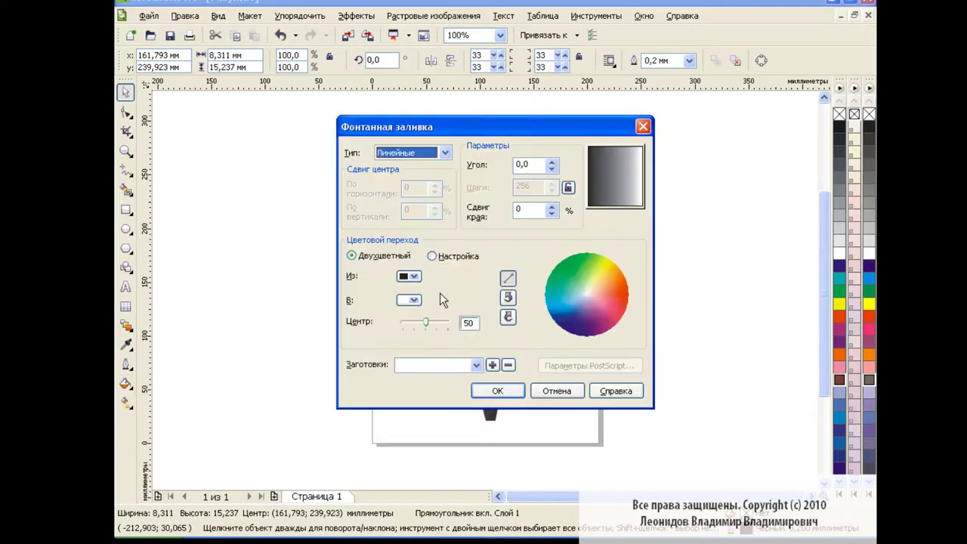
{"action": "left_click", "coordinate": [431, 256]}
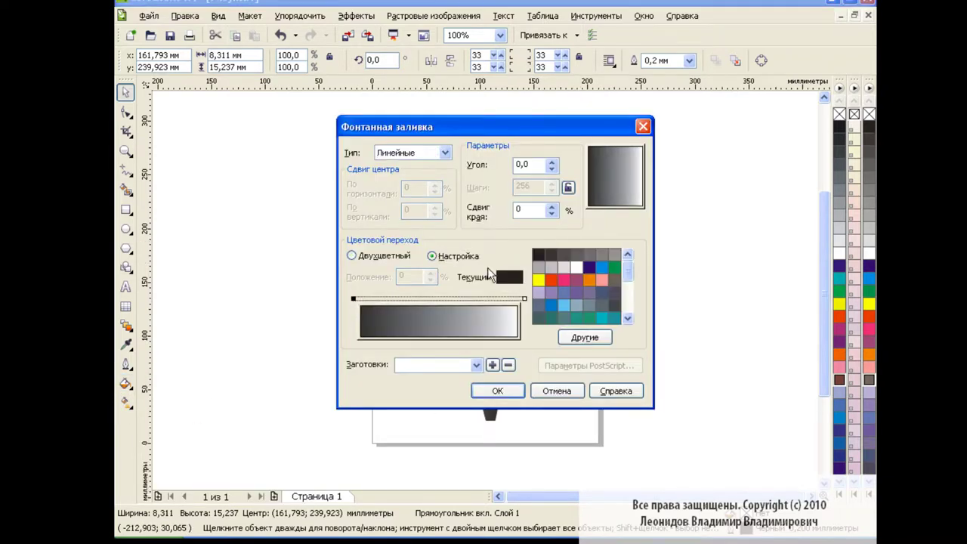
{"action": "left_click", "coordinate": [538, 266]}
{"action": "left_click", "coordinate": [437, 307]}
{"action": "left_click", "coordinate": [576, 256]}
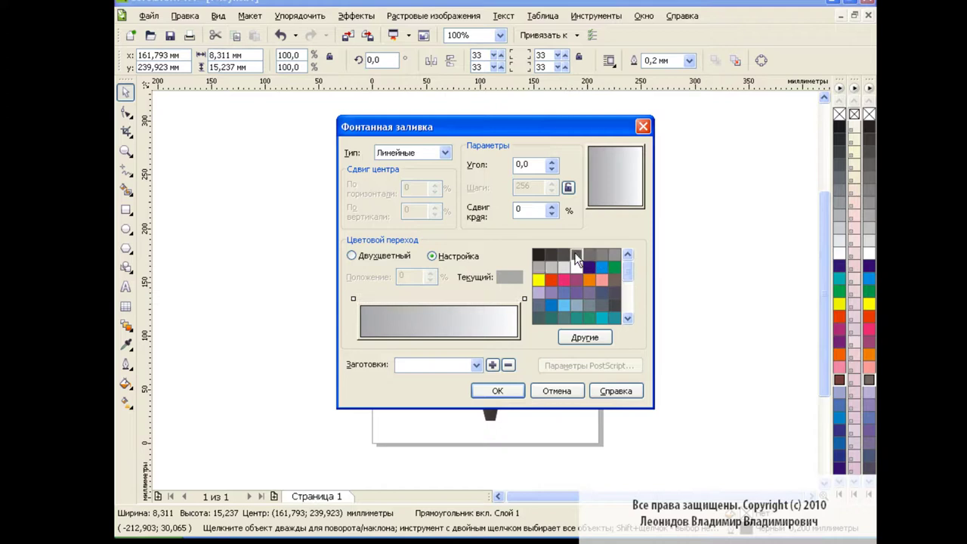
{"action": "double_click", "coordinate": [436, 299]}
{"action": "left_click", "coordinate": [564, 256]}
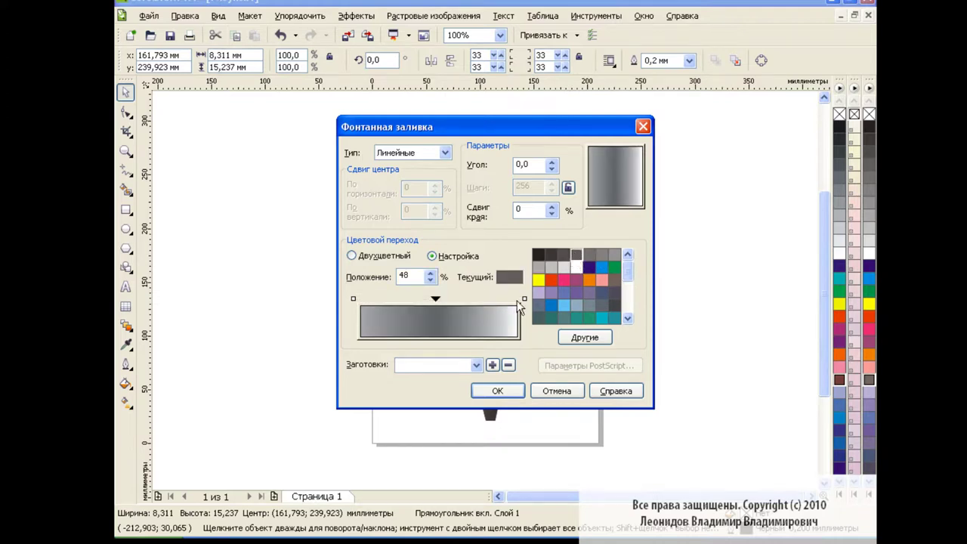
{"action": "left_click", "coordinate": [525, 299]}
{"action": "left_click", "coordinate": [551, 267]}
{"action": "left_click", "coordinate": [507, 391]}
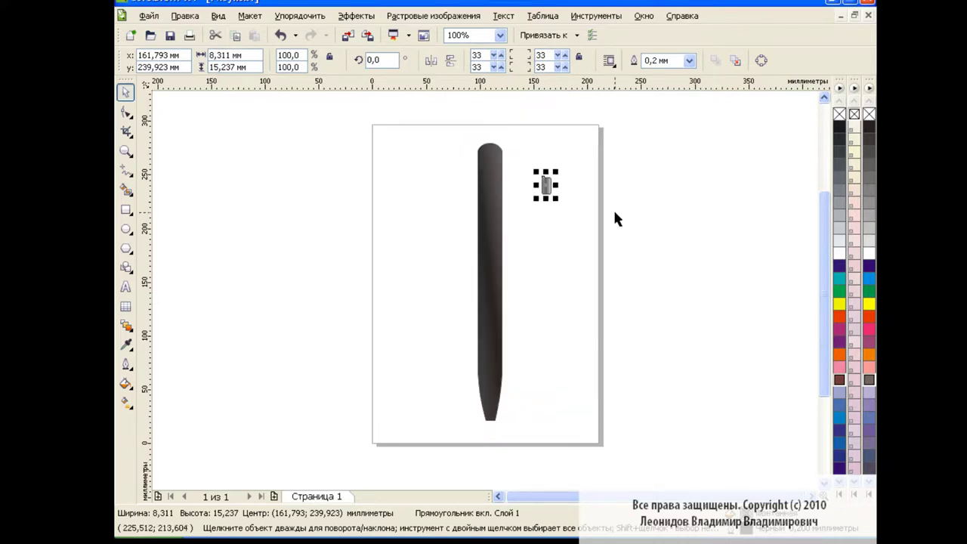
Step: Move the small rectangle onto the pen's top and centre it horizontally on the body
{"action": "mouse_move", "coordinate": [547, 187]}
{"action": "left_mouse_down"}
{"action": "mouse_move", "coordinate": [490, 139]}
{"action": "mouse_move", "coordinate": [529, 434]}
{"action": "left_mouse_up"}
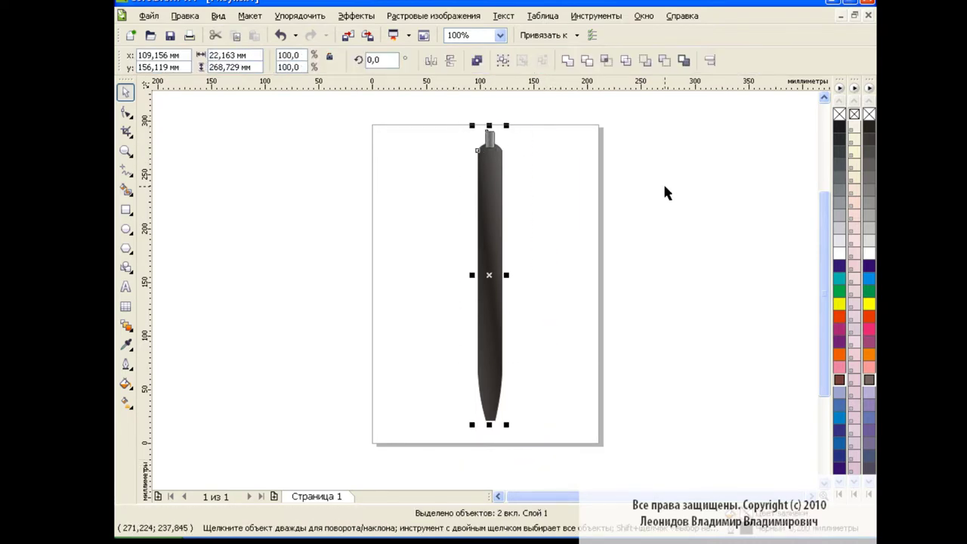
{"action": "left_click", "coordinate": [712, 60]}
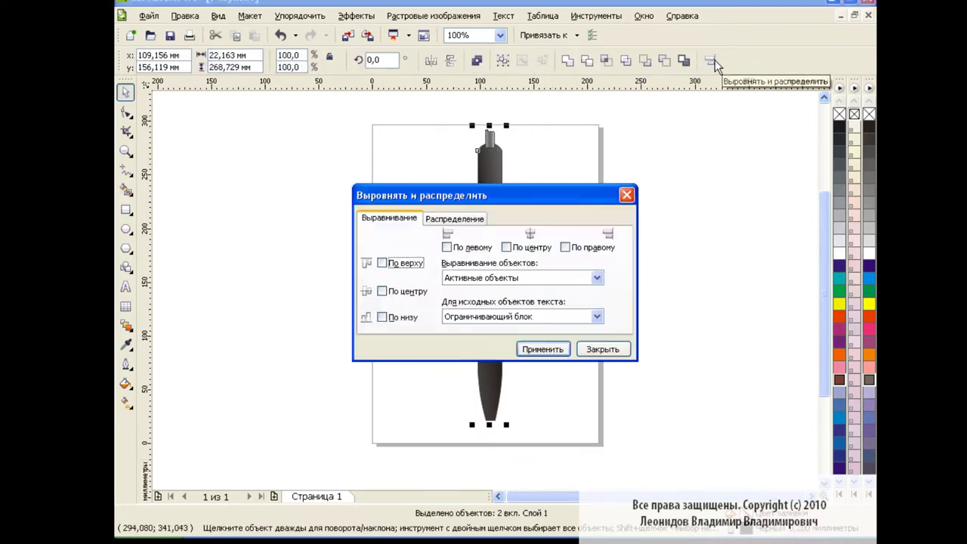
{"action": "left_click", "coordinate": [506, 247]}
{"action": "left_click", "coordinate": [542, 349]}
{"action": "left_click", "coordinate": [602, 349]}
{"action": "left_click", "coordinate": [493, 140]}
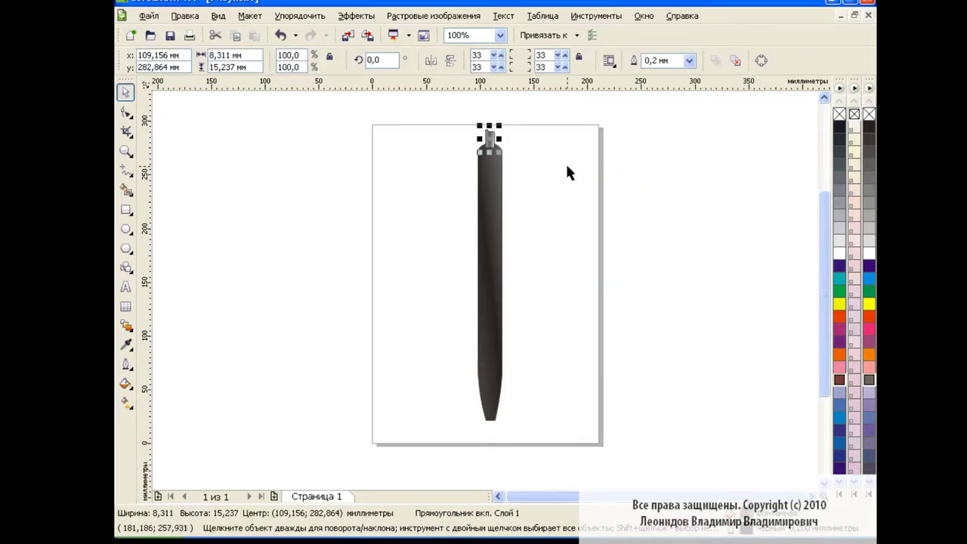
{"action": "left_click", "coordinate": [567, 166]}
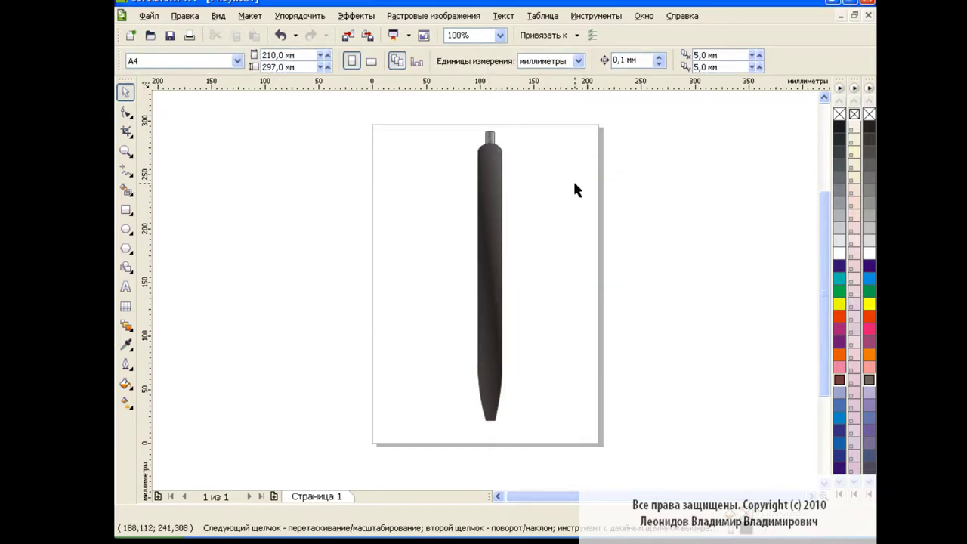
Step: Zoom in to 400% on the top of the pen
{"action": "left_click", "coordinate": [499, 35]}
{"action": "left_click", "coordinate": [461, 129]}
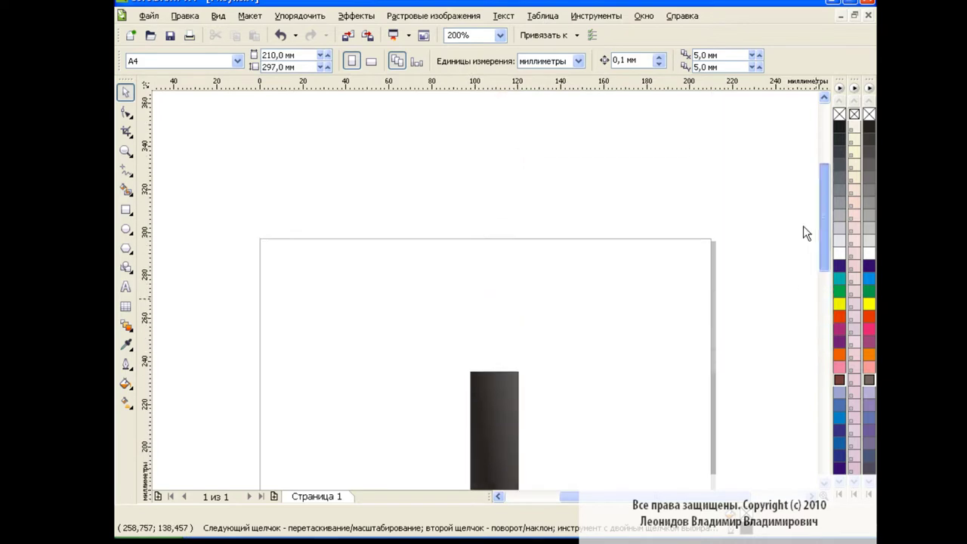
{"action": "left_click", "coordinate": [500, 35]}
{"action": "left_click", "coordinate": [461, 139]}
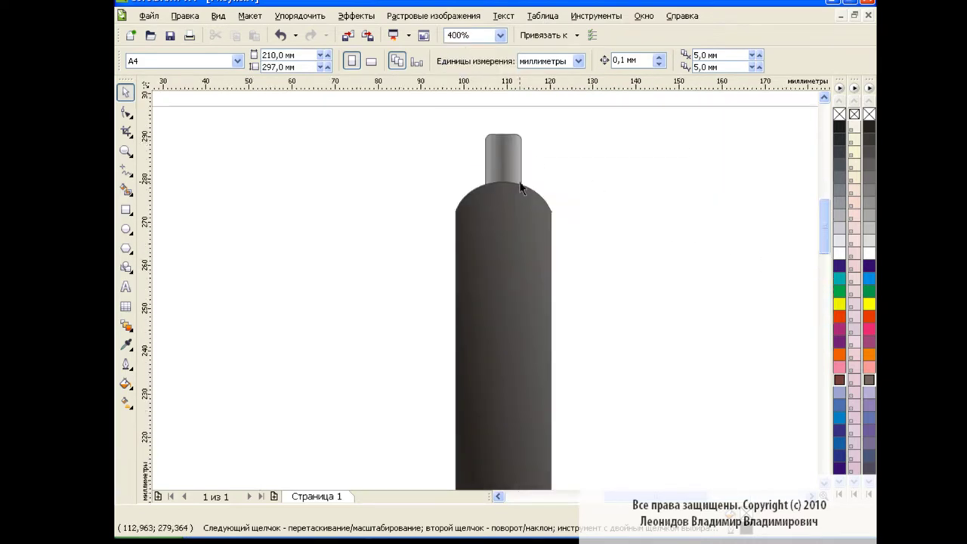
{"action": "left_click_drag", "start_coordinate": [503, 178], "coordinate": [516, 190]}
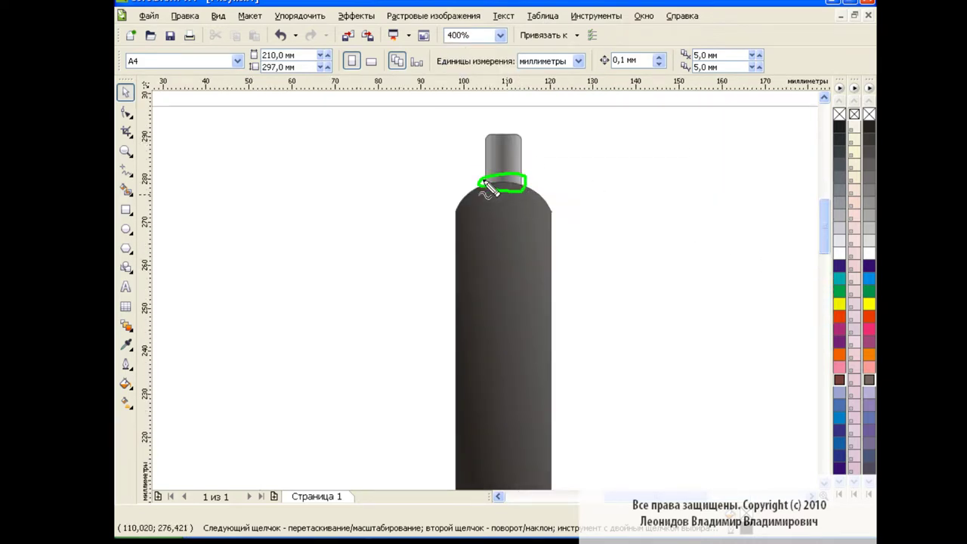
Step: Add two nodes on the pen body's rounded shoulder and nudge one beneath the cap
{"action": "left_click", "coordinate": [126, 112]}
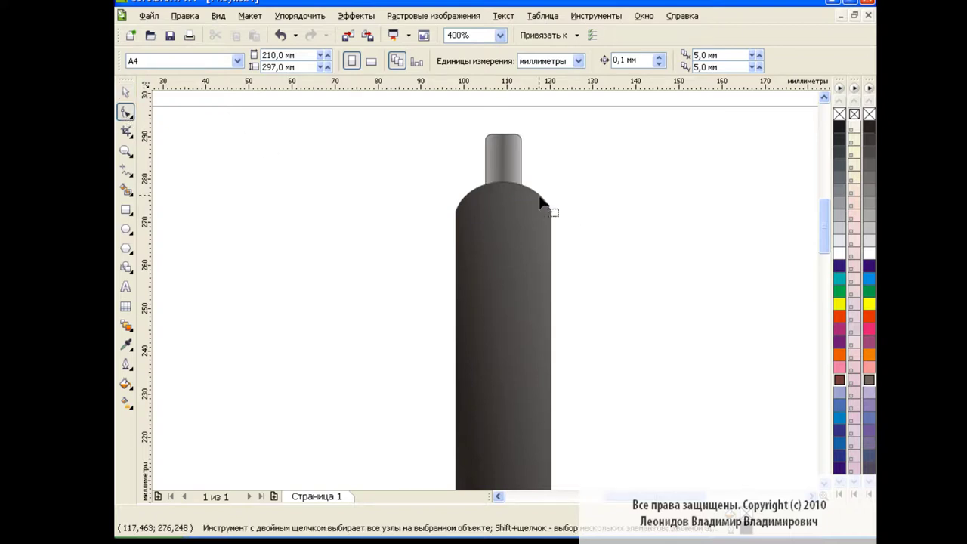
{"action": "left_click", "coordinate": [541, 198]}
{"action": "double_click", "coordinate": [518, 189]}
{"action": "double_click", "coordinate": [488, 186]}
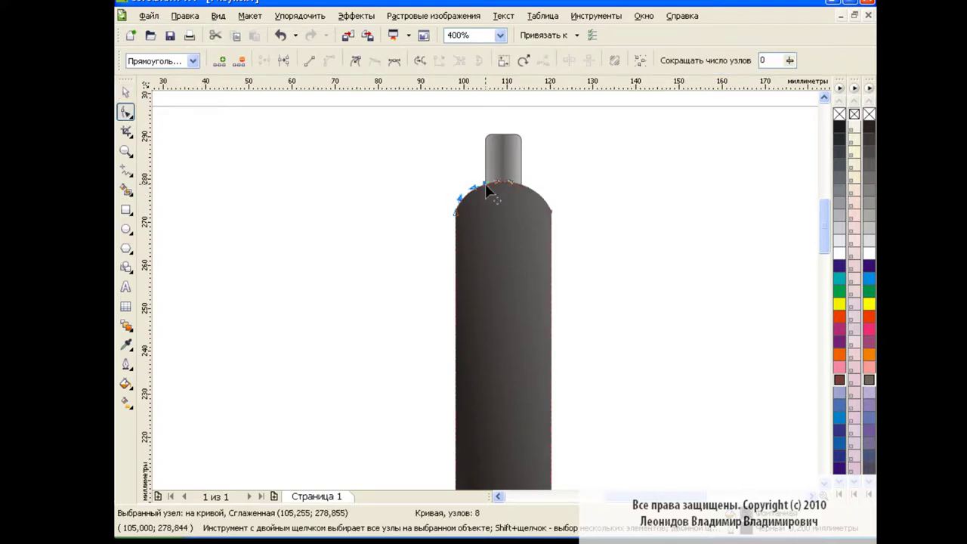
{"action": "left_click", "coordinate": [539, 193]}
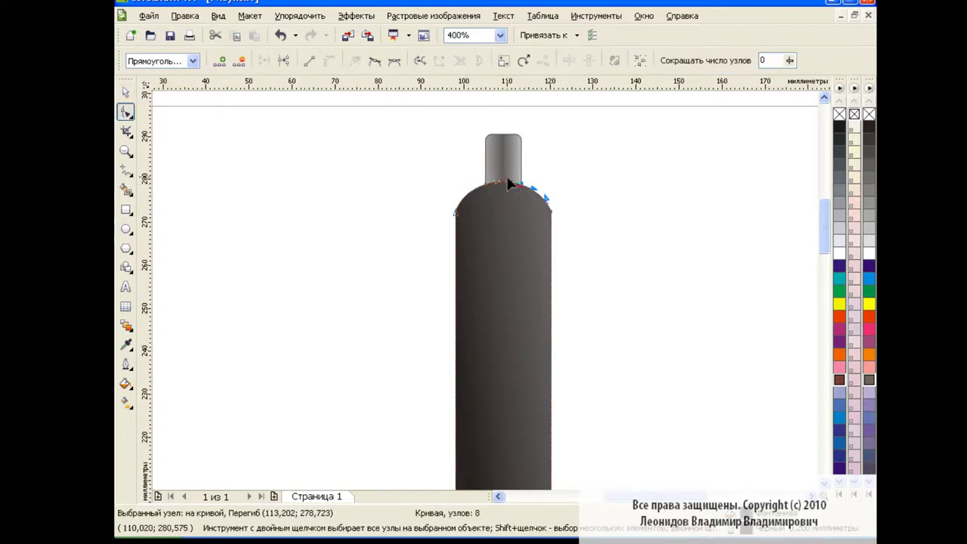
{"action": "mouse_move", "coordinate": [512, 187]}
{"action": "left_mouse_down"}
{"action": "mouse_move", "coordinate": [501, 190]}
{"action": "mouse_move", "coordinate": [512, 189]}
{"action": "left_mouse_up"}
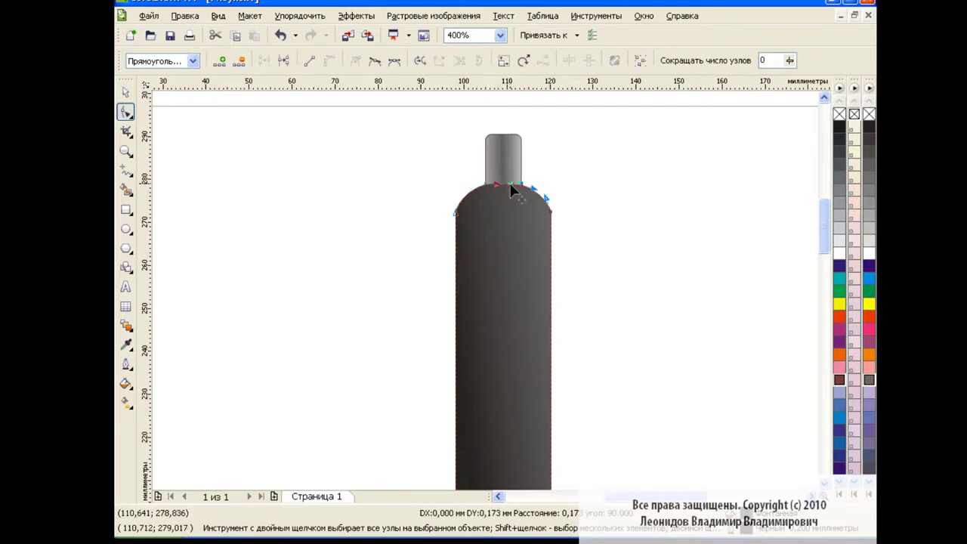
{"action": "key", "text": "space"}
{"action": "left_click", "coordinate": [566, 236]}
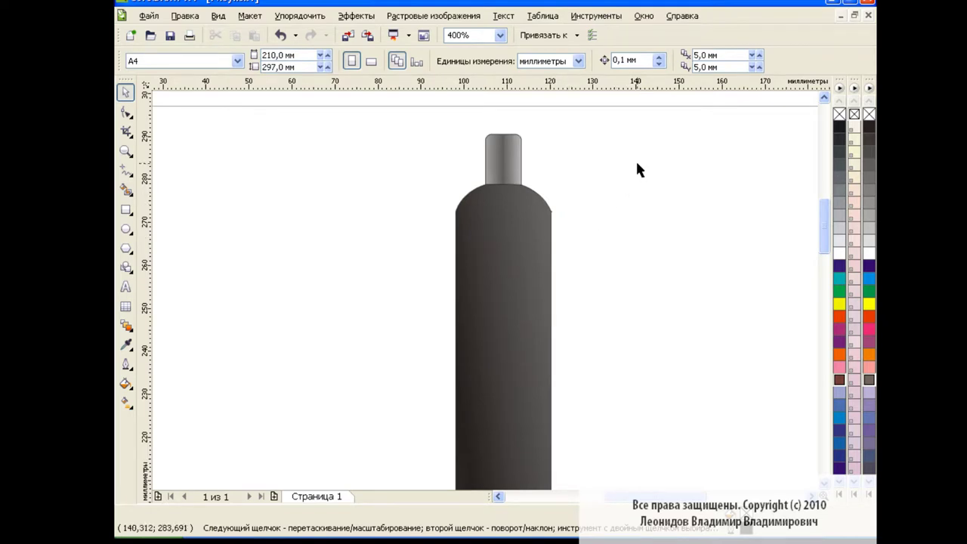
{"action": "left_click", "coordinate": [500, 35]}
Step: Back at 100% zoom, draw a tall helper rectangle over the pen body's right side
{"action": "left_click", "coordinate": [461, 134]}
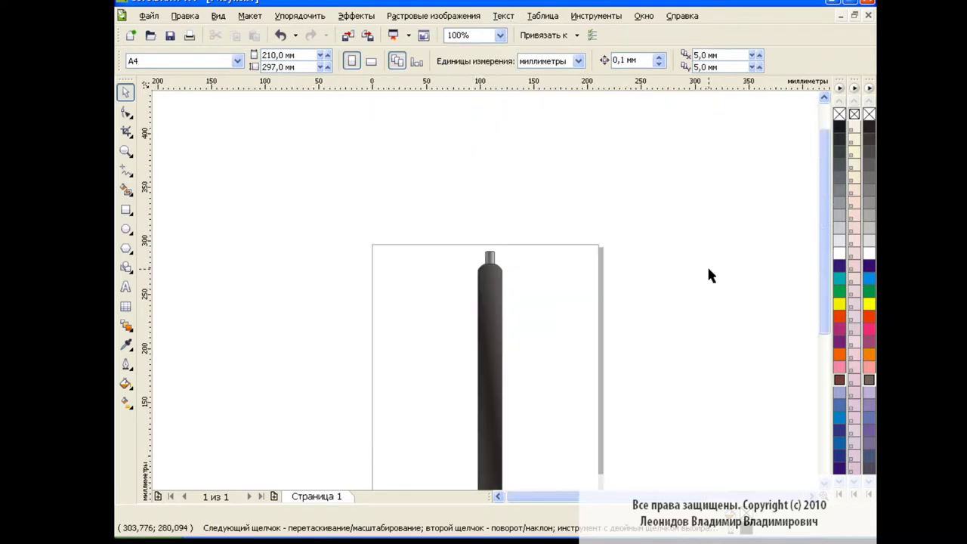
{"action": "scroll", "coordinate": [755, 242], "scroll_direction": "down", "scroll_amount": 3}
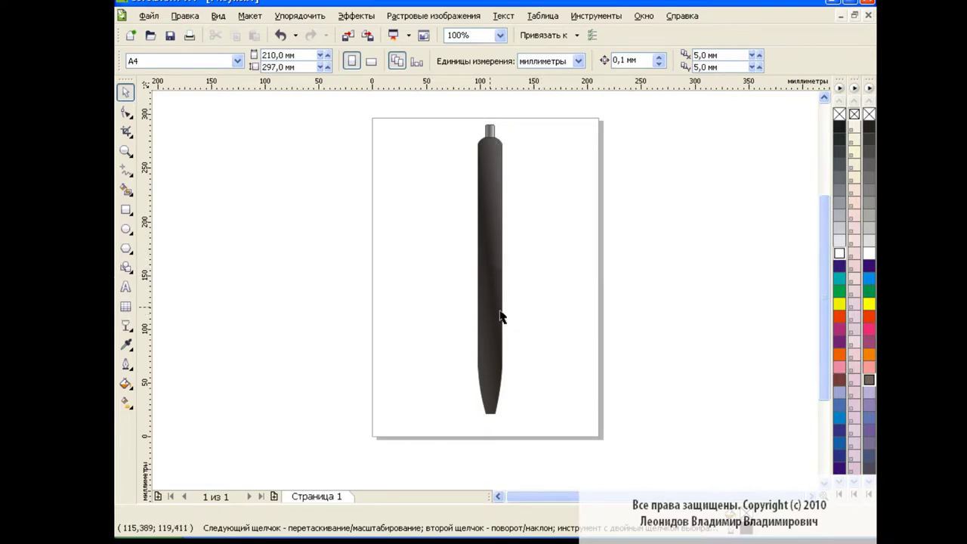
{"action": "key", "text": "F6"}
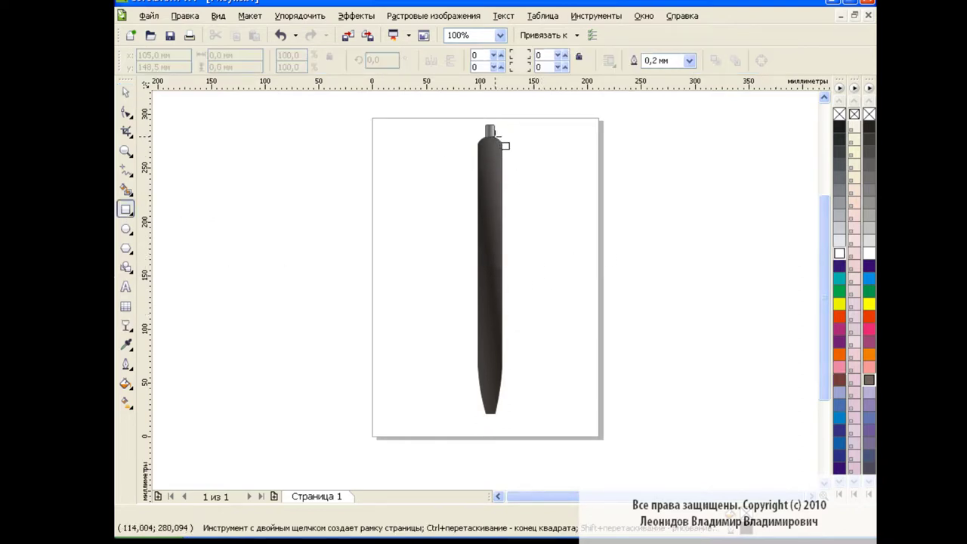
{"action": "left_click_drag", "start_coordinate": [493, 137], "coordinate": [564, 352]}
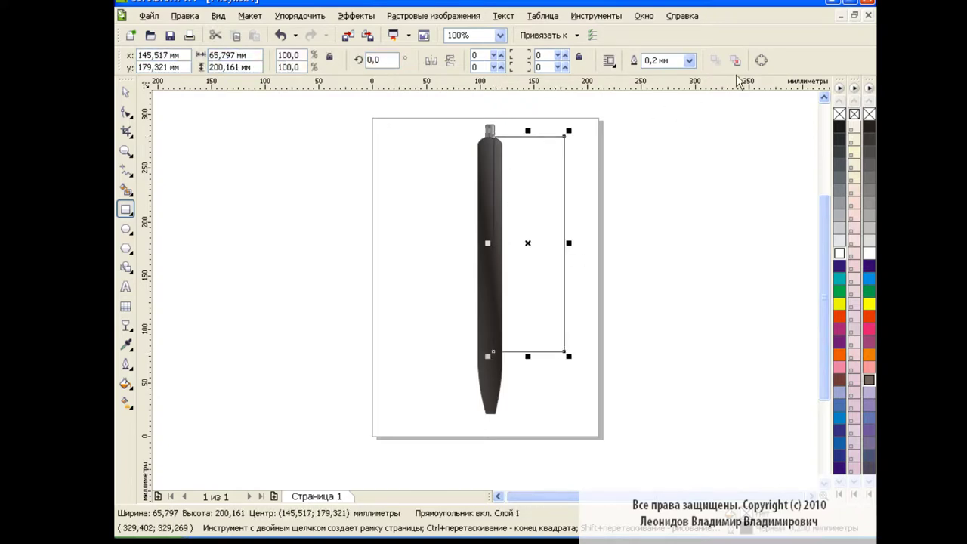
Step: Convert the helper rectangle's left edge to a curve and bend it to follow the pen
{"action": "left_click", "coordinate": [126, 112]}
{"action": "left_click", "coordinate": [493, 351]}
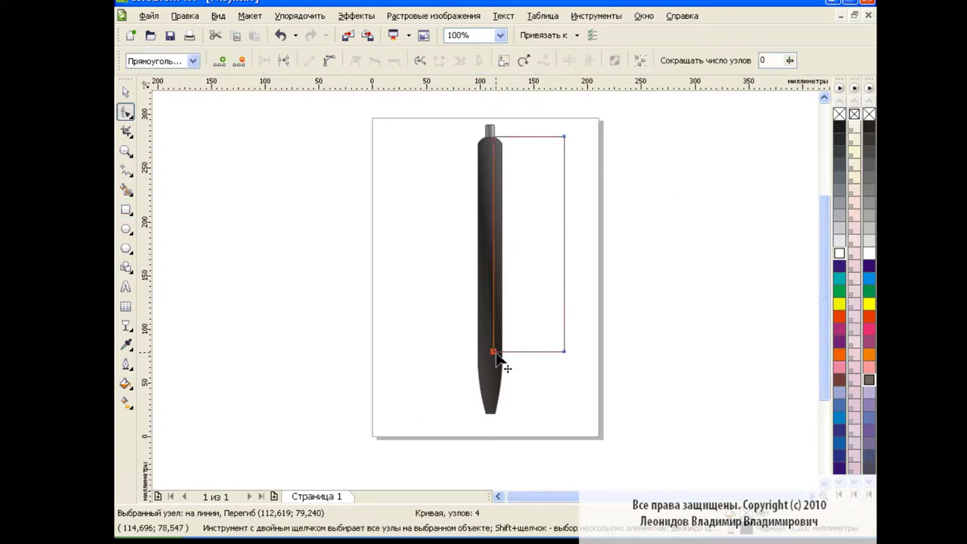
{"action": "left_click", "coordinate": [329, 60]}
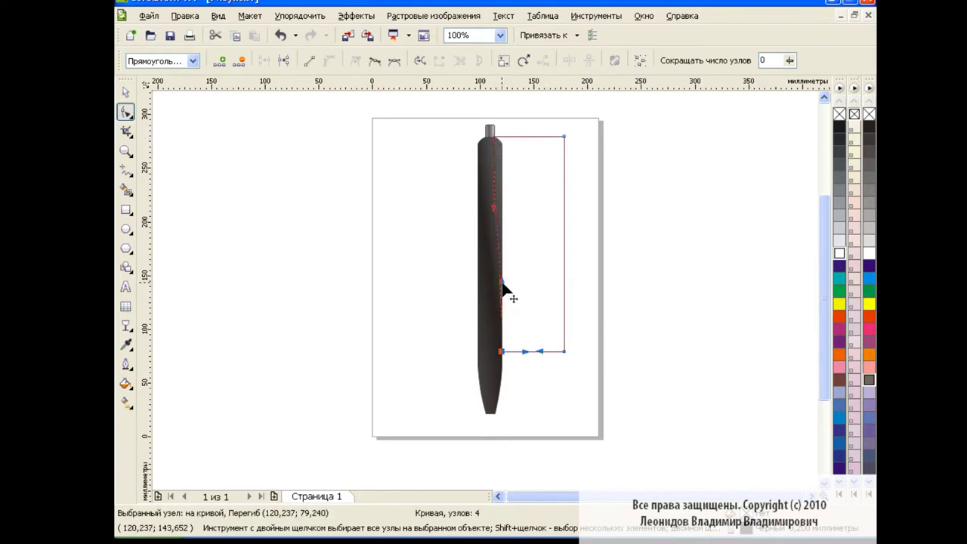
{"action": "left_click_drag", "start_coordinate": [503, 291], "coordinate": [489, 290]}
{"action": "left_click", "coordinate": [499, 211]}
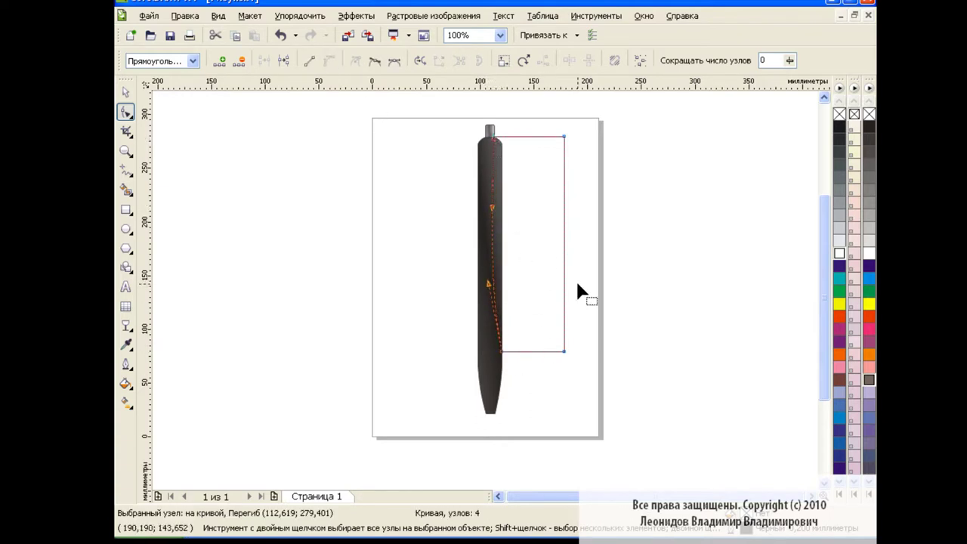
{"action": "key", "text": "space"}
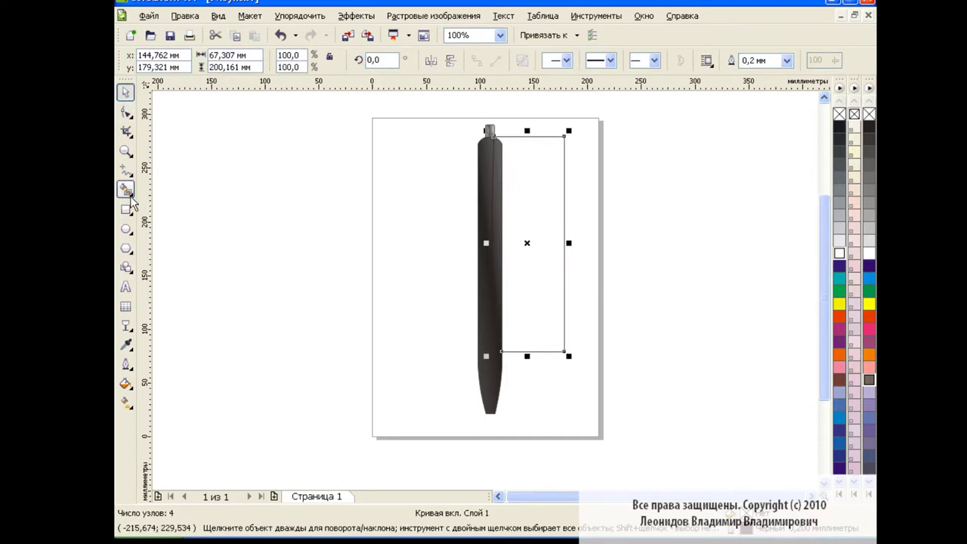
Step: Smart Fill the gap beside the pen to create the thin highlight strip
{"action": "left_click", "coordinate": [125, 190]}
{"action": "left_click", "coordinate": [499, 217]}
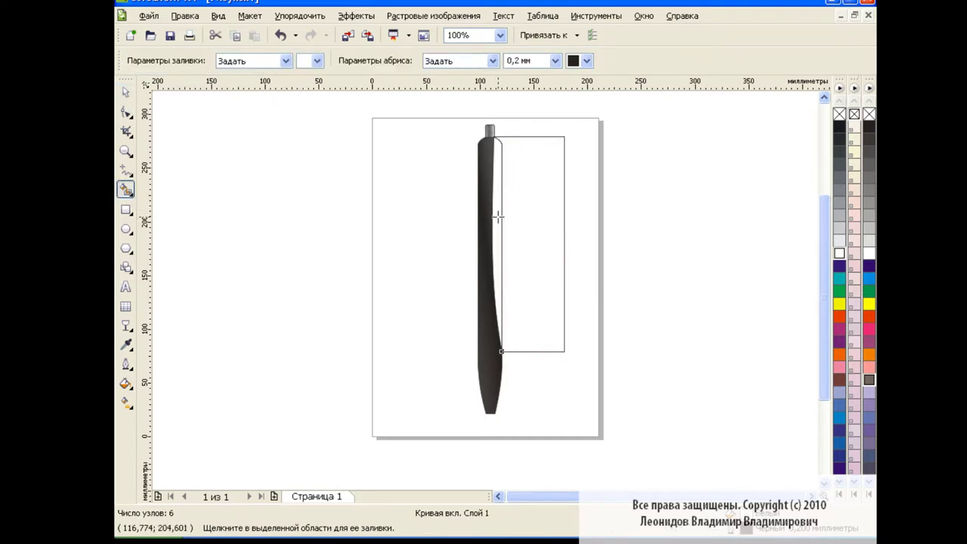
{"action": "key", "text": "space"}
{"action": "left_click", "coordinate": [516, 209]}
{"action": "left_click", "coordinate": [566, 224]}
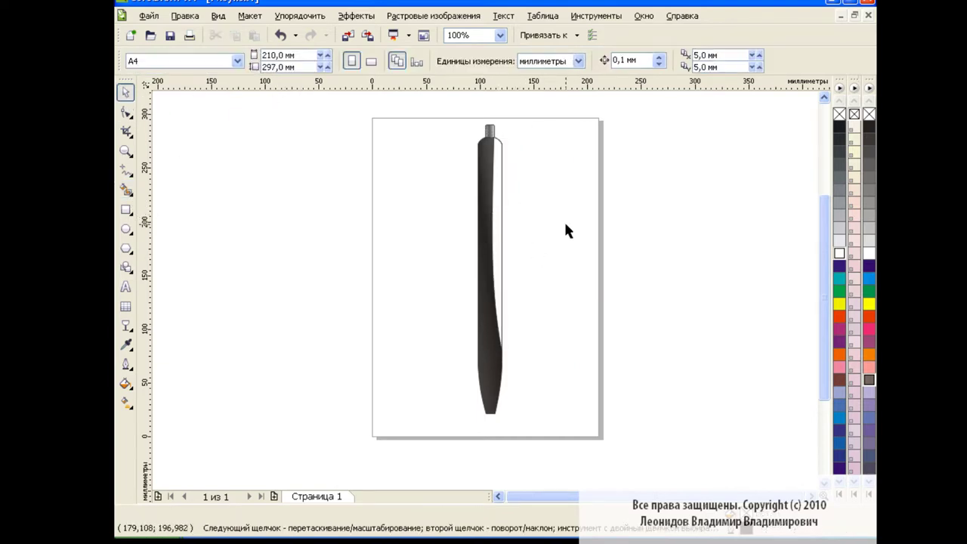
Step: Apply a linear transparency to the highlight strip and adjust its handles along the pen edge
{"action": "left_click", "coordinate": [126, 325]}
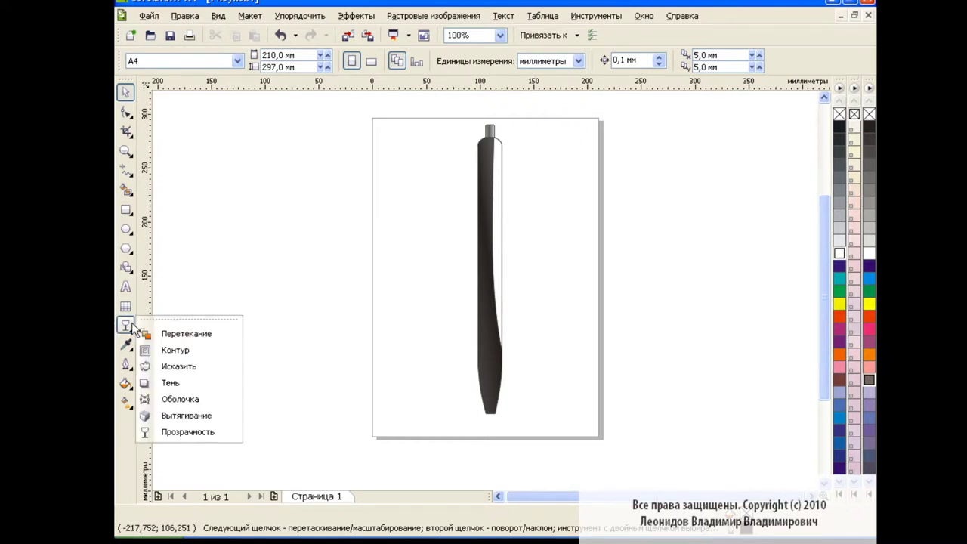
{"action": "left_click", "coordinate": [189, 432]}
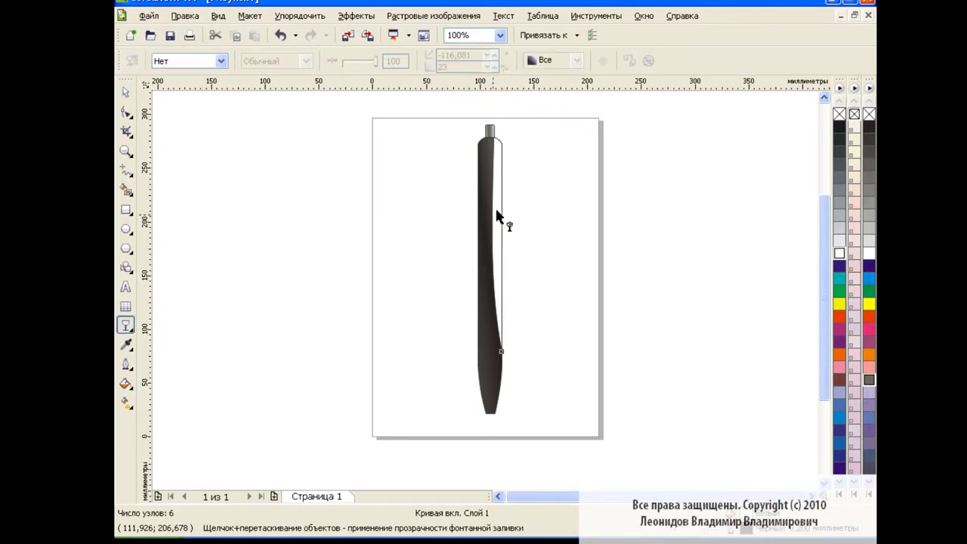
{"action": "mouse_move", "coordinate": [492, 226]}
{"action": "left_mouse_down"}
{"action": "mouse_move", "coordinate": [437, 289]}
{"action": "mouse_move", "coordinate": [582, 129]}
{"action": "left_mouse_up"}
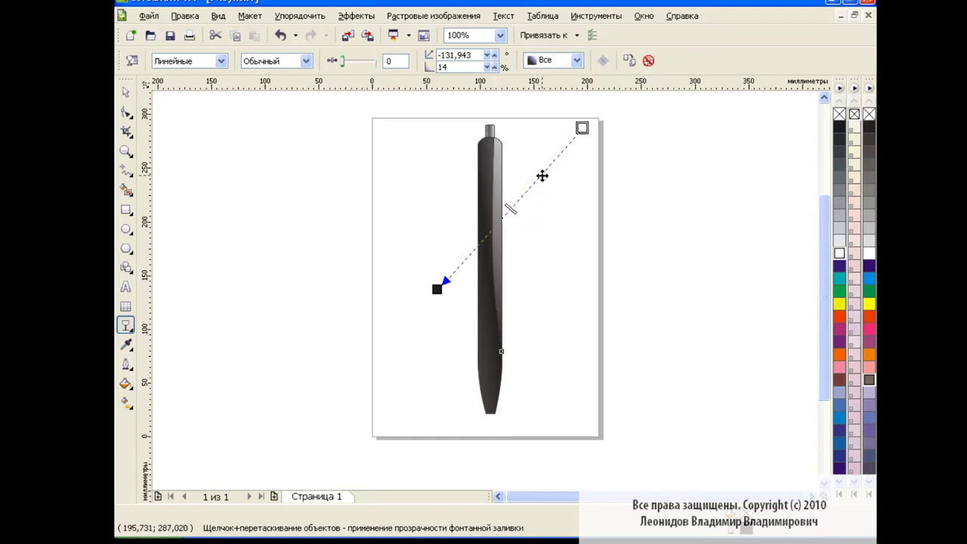
{"action": "mouse_move", "coordinate": [437, 289]}
{"action": "left_mouse_down"}
{"action": "mouse_move", "coordinate": [487, 205]}
{"action": "mouse_move", "coordinate": [478, 189]}
{"action": "left_mouse_up"}
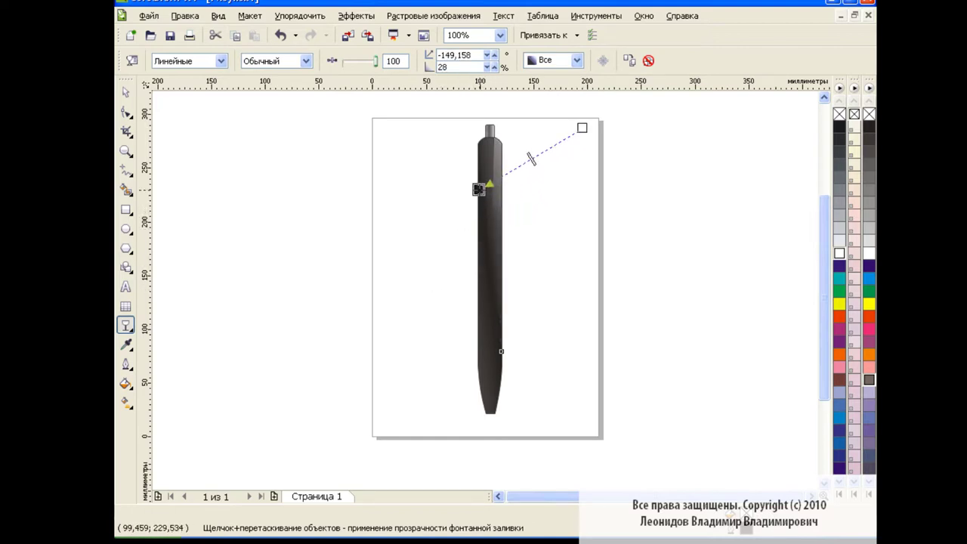
{"action": "left_click_drag", "start_coordinate": [582, 128], "coordinate": [591, 174]}
{"action": "left_click_drag", "start_coordinate": [478, 189], "coordinate": [470, 204]}
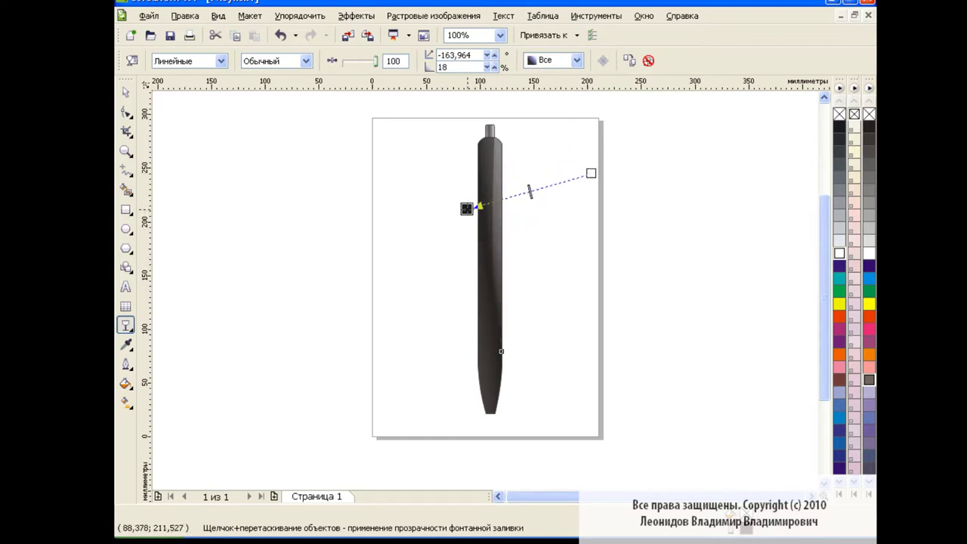
{"action": "key", "text": "space"}
{"action": "left_click", "coordinate": [602, 270]}
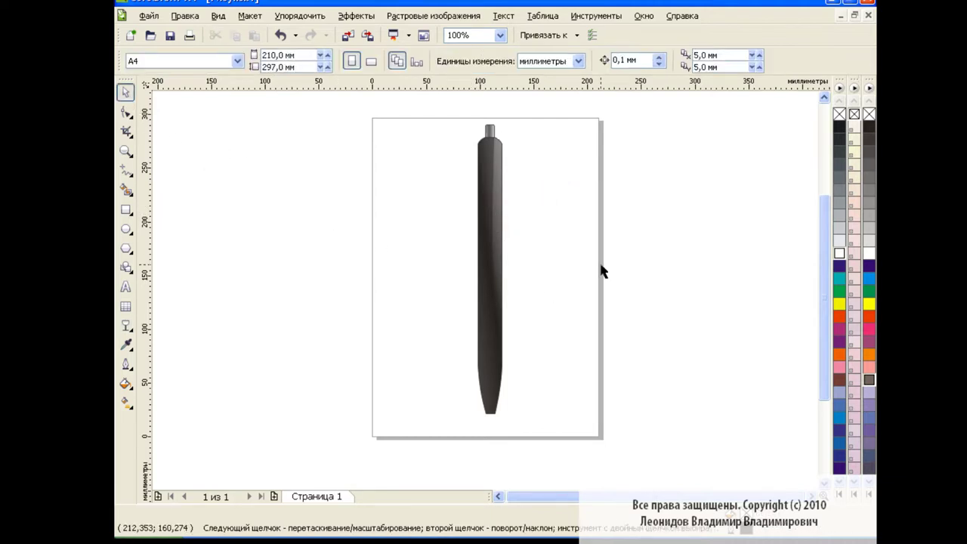
Step: At 400% zoom, draw a triangle beside the pen's tapered end
{"action": "left_click", "coordinate": [499, 35]}
{"action": "left_click", "coordinate": [483, 147]}
{"action": "left_click_drag", "start_coordinate": [823, 298], "coordinate": [822, 372]}
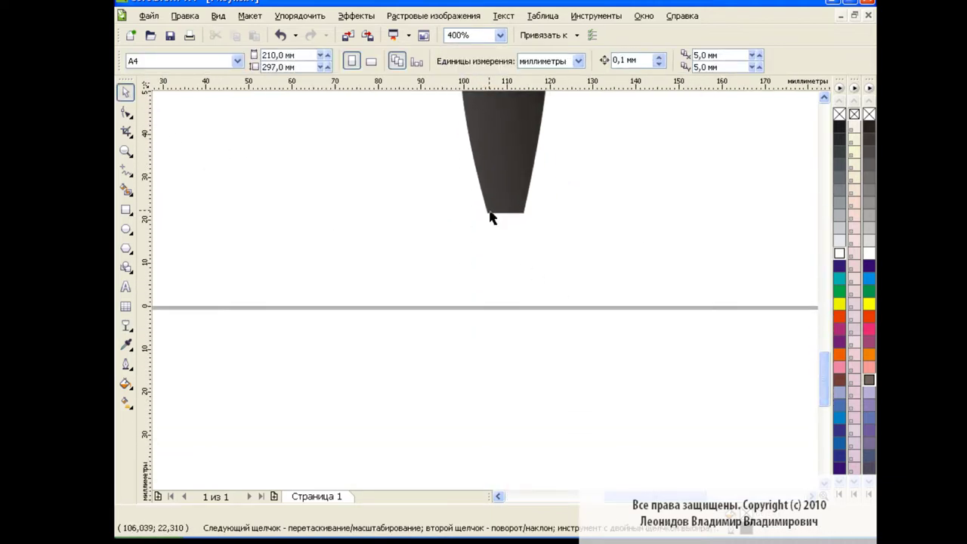
{"action": "left_click", "coordinate": [126, 248]}
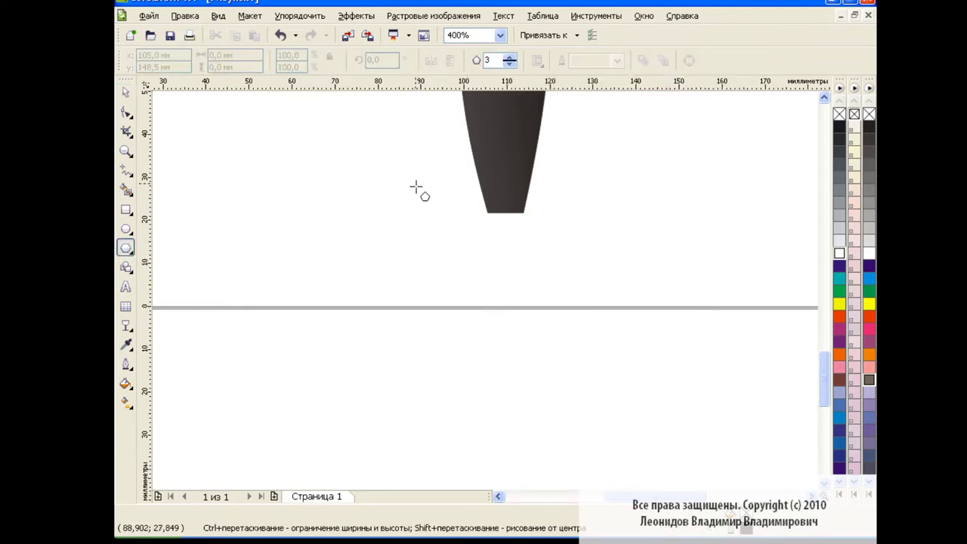
{"action": "left_click_drag", "start_coordinate": [412, 178], "coordinate": [462, 280]}
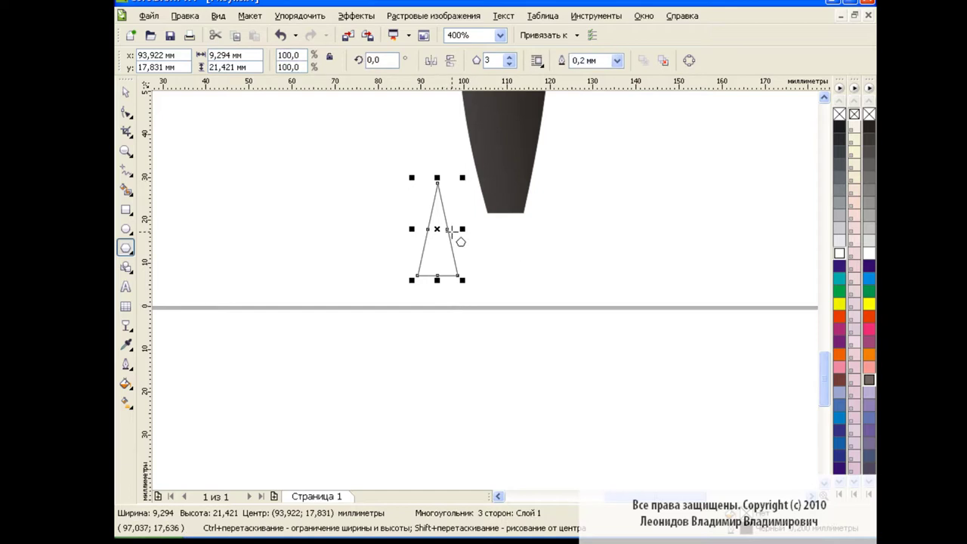
Step: Flip the triangle point-down, move it under the pen end and shrink it to about 6.032 × 13.902 mm
{"action": "left_click", "coordinate": [451, 60]}
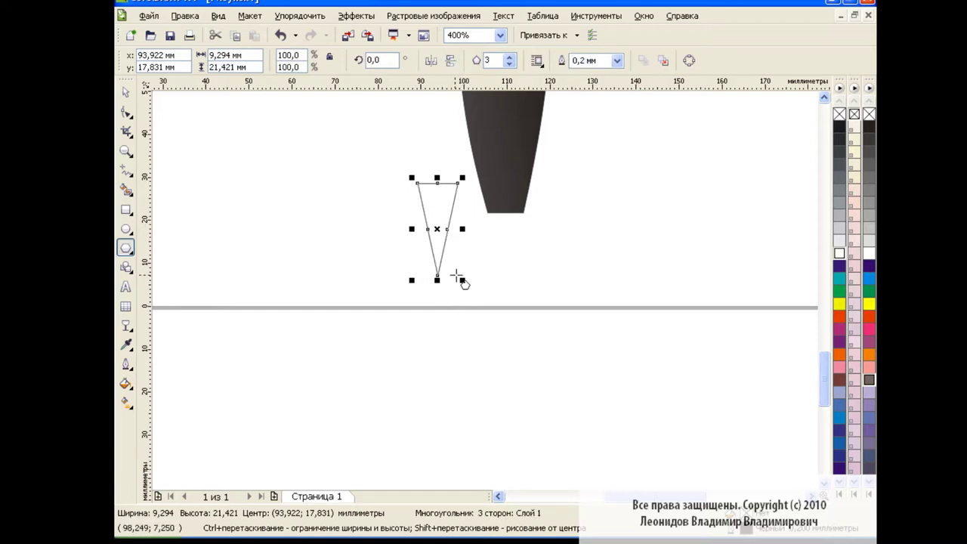
{"action": "left_click_drag", "start_coordinate": [441, 236], "coordinate": [512, 263]}
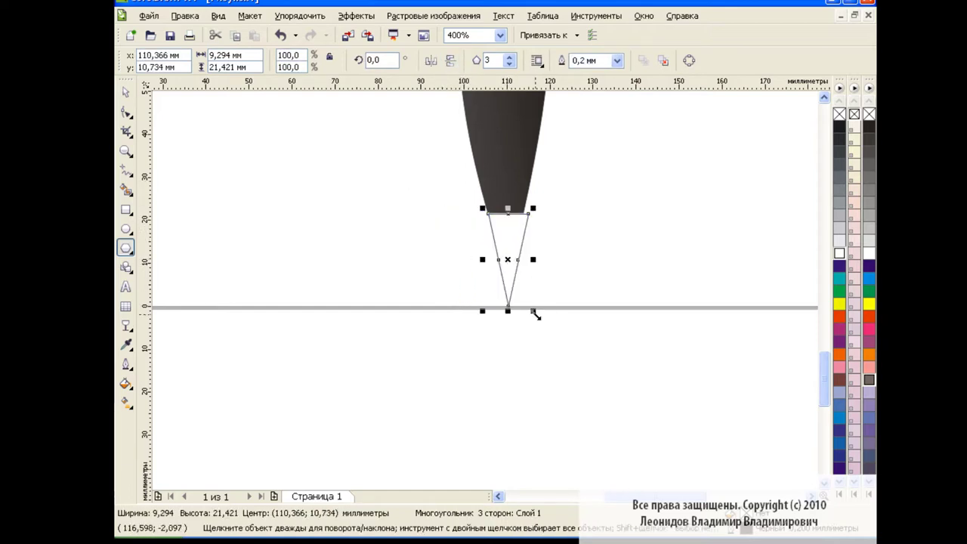
{"action": "left_click_drag", "start_coordinate": [535, 309], "coordinate": [507, 243]}
{"action": "key", "text": "space"}
{"action": "left_click", "coordinate": [449, 261]}
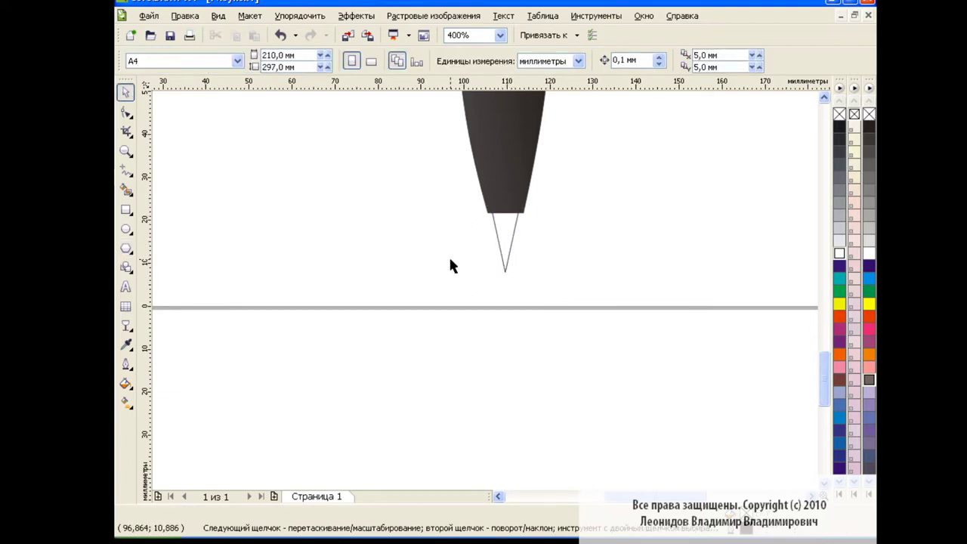
{"action": "left_click", "coordinate": [505, 244]}
Step: Give the triangular tip a custom grey fountain fill with a light-grey 45% stop and dark-grey end
{"action": "left_click", "coordinate": [125, 383]}
{"action": "left_click", "coordinate": [181, 406]}
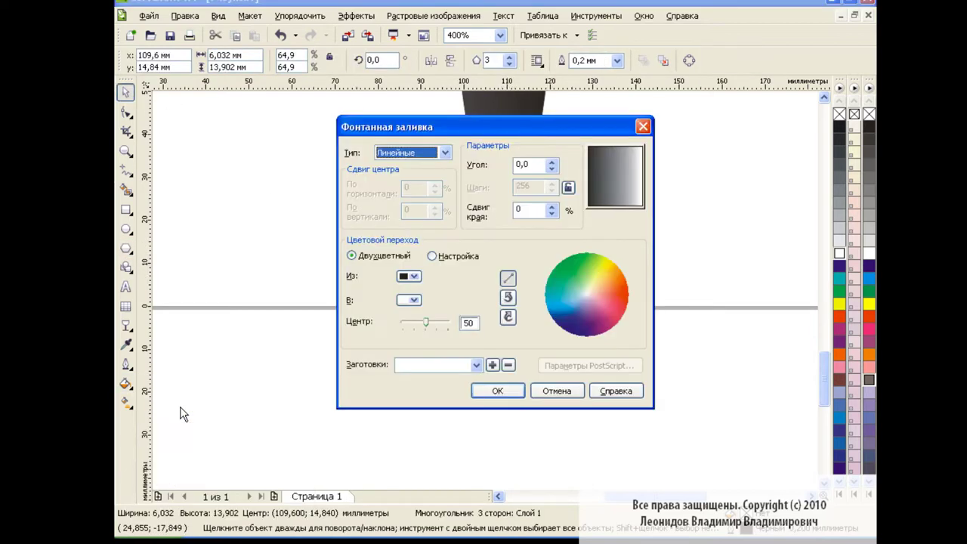
{"action": "left_click", "coordinate": [432, 256]}
{"action": "left_click", "coordinate": [380, 299]}
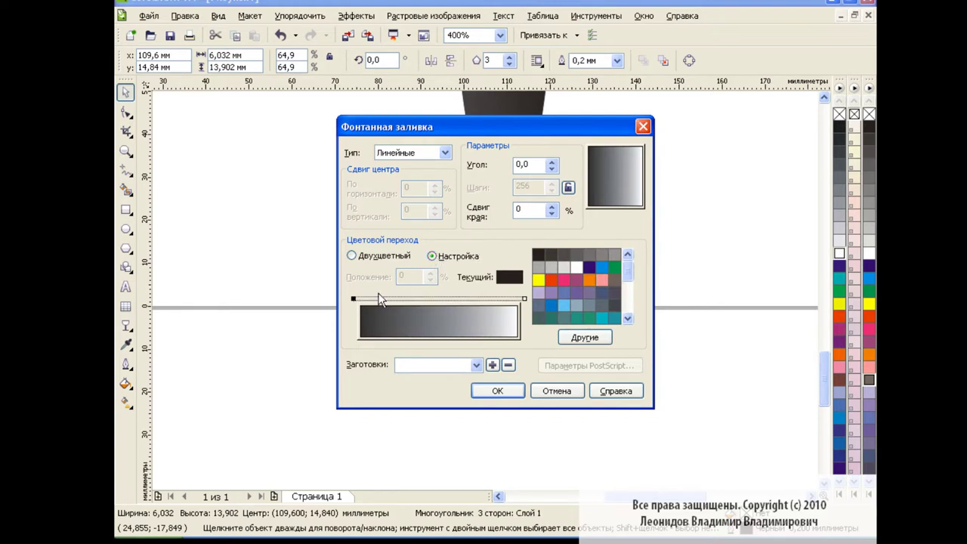
{"action": "left_click", "coordinate": [538, 267]}
{"action": "double_click", "coordinate": [431, 299]}
{"action": "left_click", "coordinate": [551, 266]}
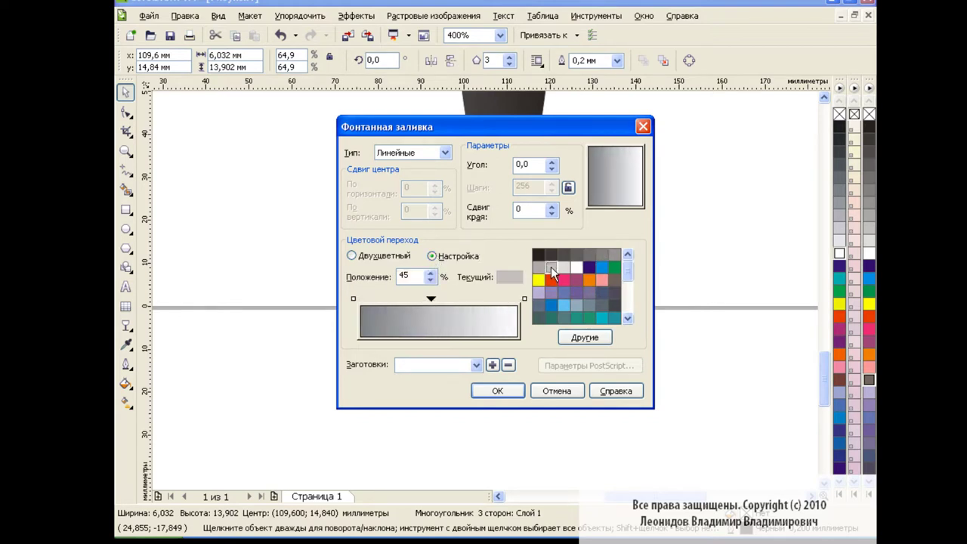
{"action": "left_click", "coordinate": [523, 301]}
{"action": "left_click", "coordinate": [552, 255]}
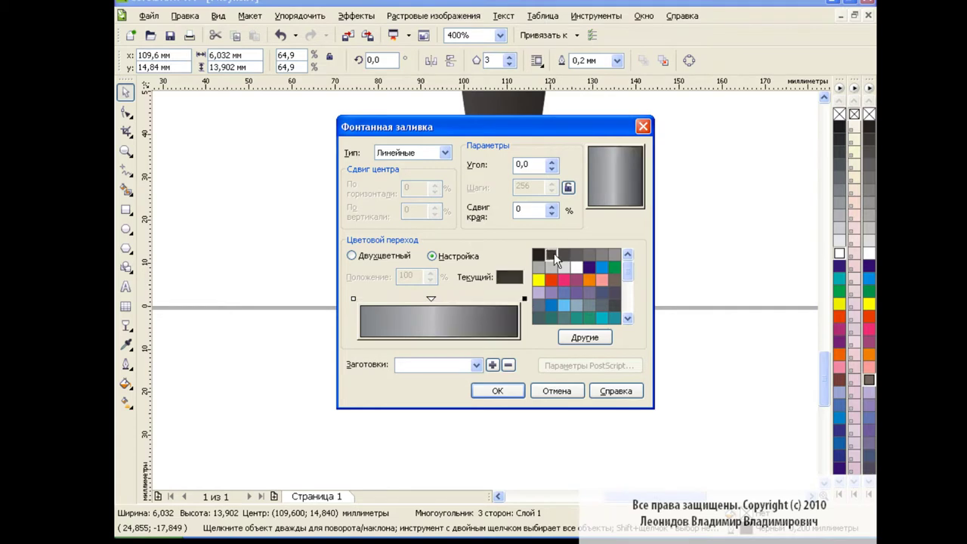
{"action": "left_click", "coordinate": [498, 391]}
Step: Deselect the tip and zoom back out to 100%
{"action": "left_click", "coordinate": [401, 224]}
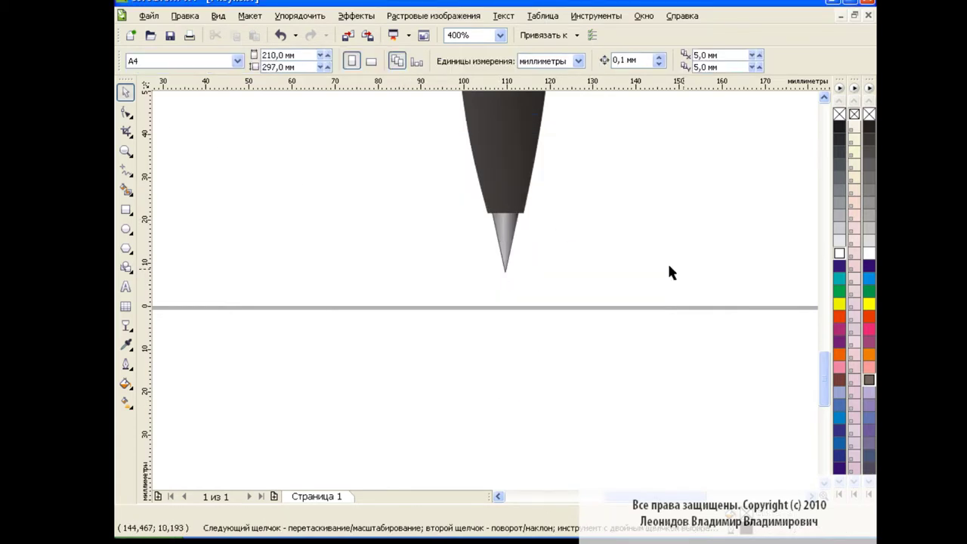
{"action": "left_click", "coordinate": [501, 36]}
{"action": "left_click", "coordinate": [456, 126]}
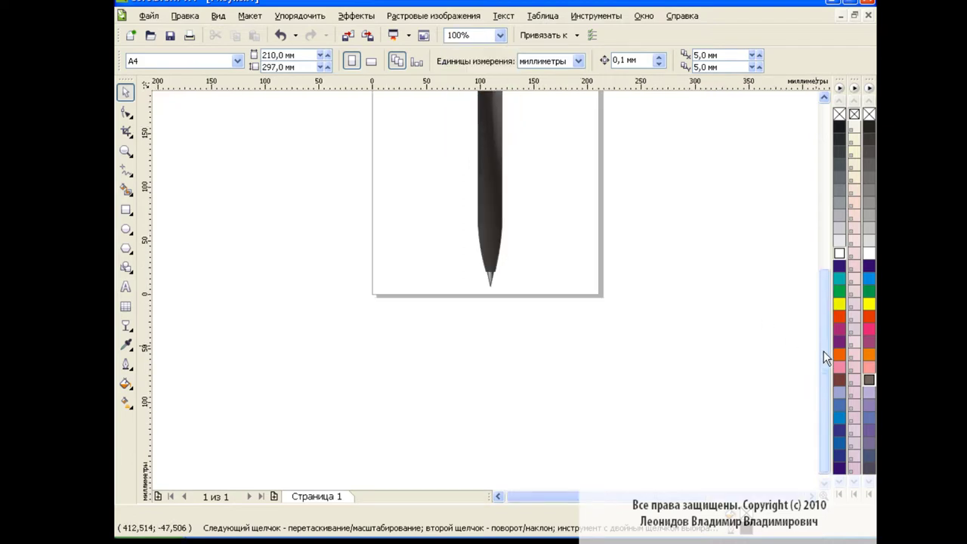
{"action": "scroll", "coordinate": [812, 287], "scroll_direction": "up", "scroll_amount": 3}
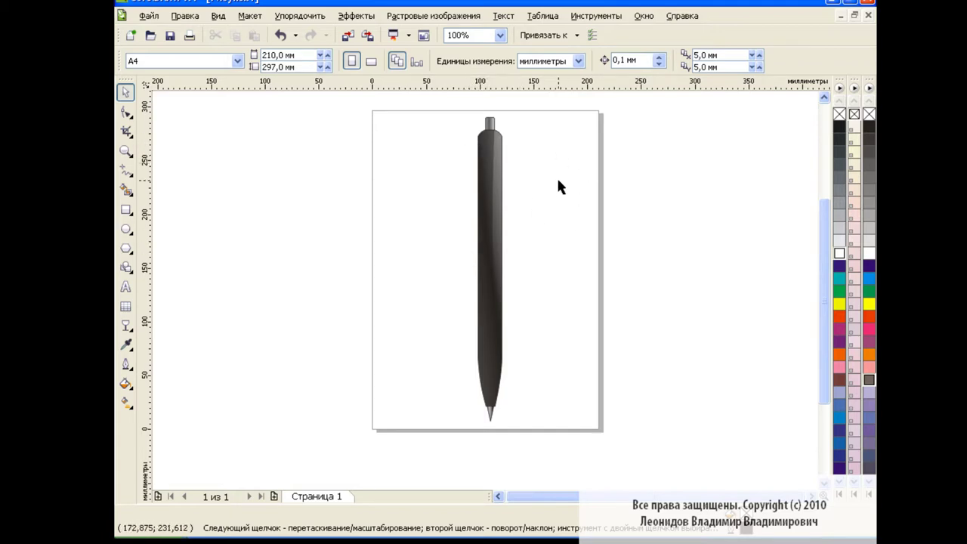
Step: Draw three overlapping helper rectangles and Smart Fill the thin sliver between them
{"action": "left_click", "coordinate": [126, 210]}
{"action": "left_click_drag", "start_coordinate": [331, 137], "coordinate": [401, 272]}
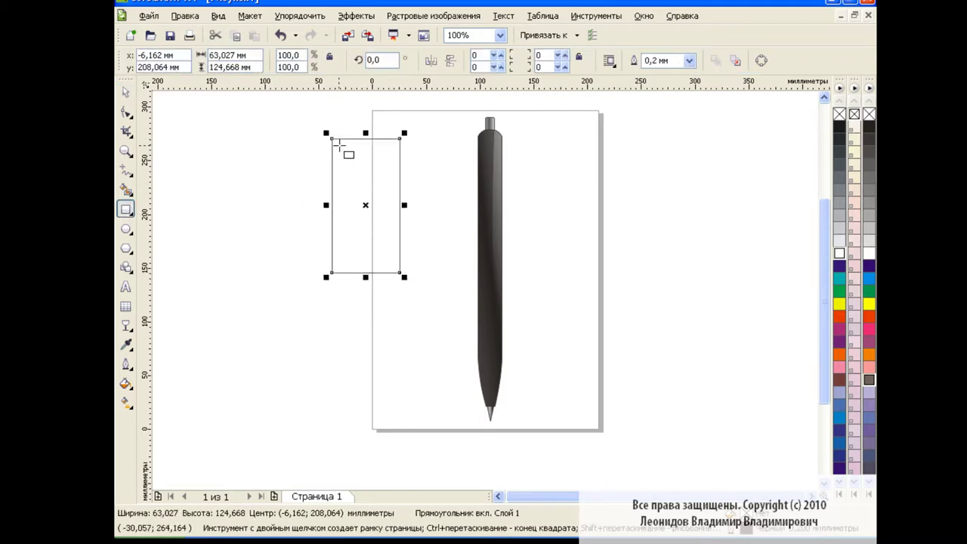
{"action": "left_click_drag", "start_coordinate": [335, 143], "coordinate": [415, 292]}
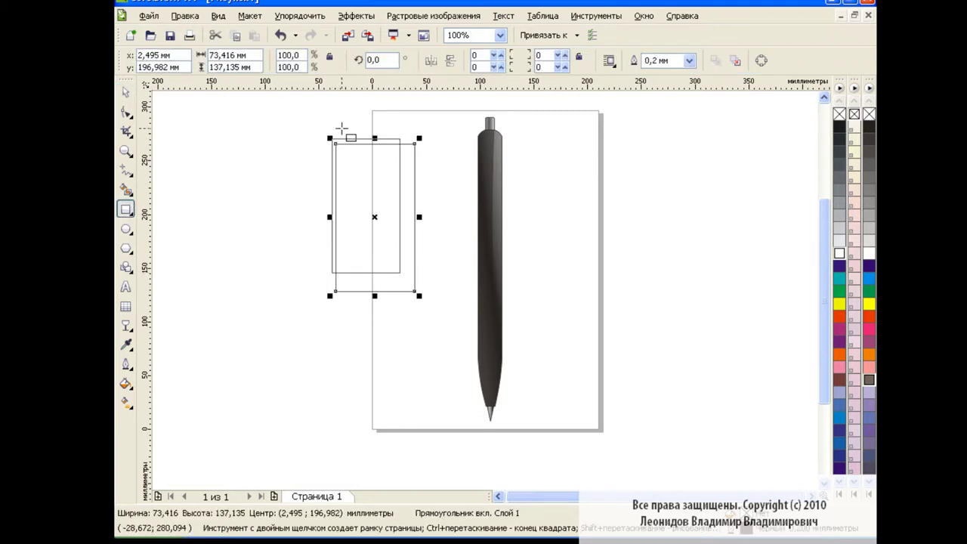
{"action": "left_click_drag", "start_coordinate": [341, 126], "coordinate": [432, 184]}
{"action": "left_click", "coordinate": [126, 189]}
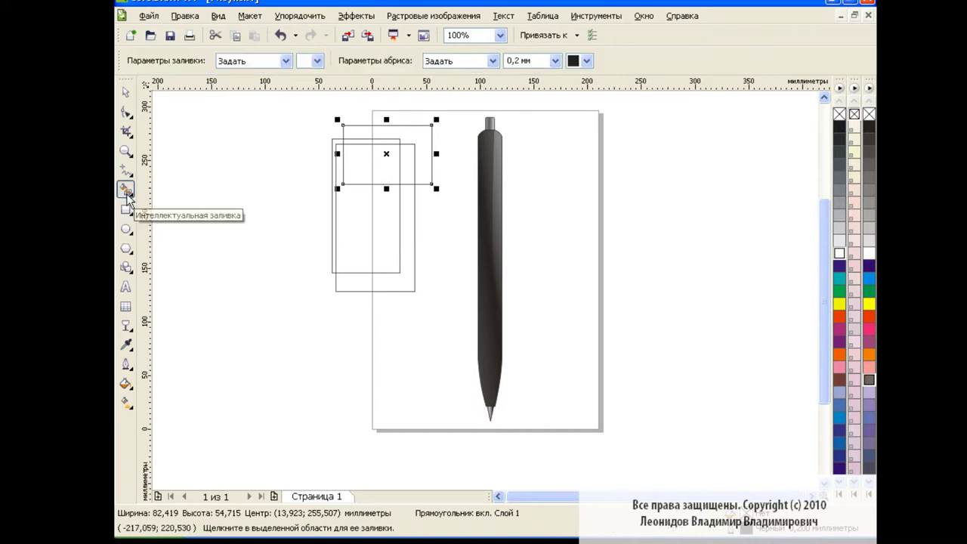
{"action": "left_click", "coordinate": [333, 213]}
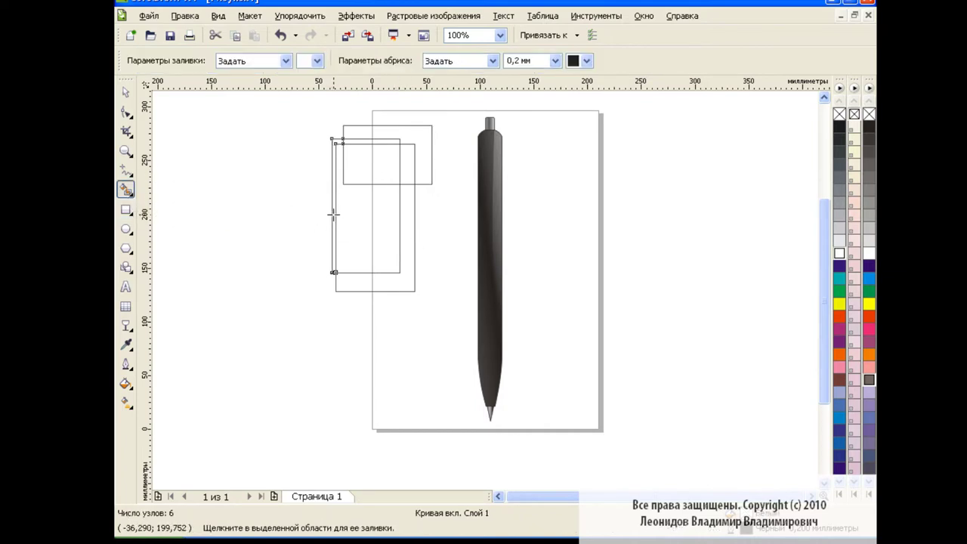
Step: Fill the sliver black, move it left, and delete the helper rectangles
{"action": "left_click", "coordinate": [317, 62]}
{"action": "left_click", "coordinate": [320, 63]}
{"action": "left_click", "coordinate": [839, 127]}
{"action": "left_click", "coordinate": [125, 91]}
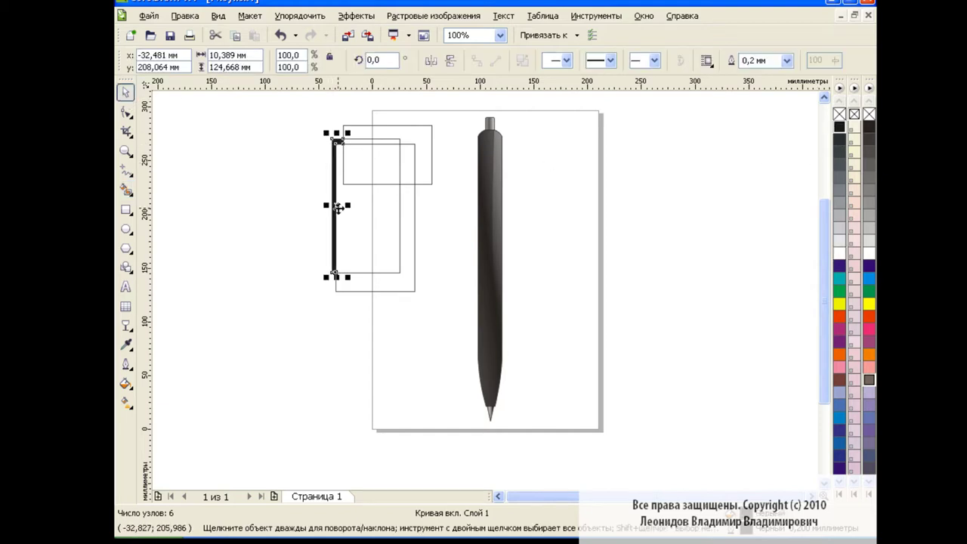
{"action": "left_click_drag", "start_coordinate": [333, 204], "coordinate": [254, 204]}
{"action": "left_click_drag", "start_coordinate": [314, 118], "coordinate": [452, 322]}
{"action": "key", "text": "Delete"}
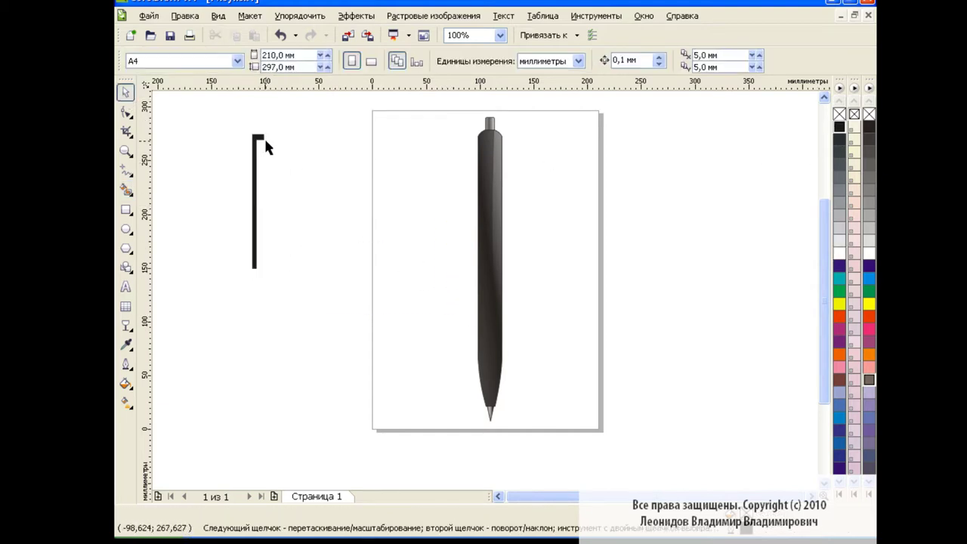
Step: Move the black sliver onto the pen's left edge and resize it into a thin, short clip
{"action": "left_click", "coordinate": [262, 204]}
{"action": "left_click_drag", "start_coordinate": [257, 201], "coordinate": [471, 204]}
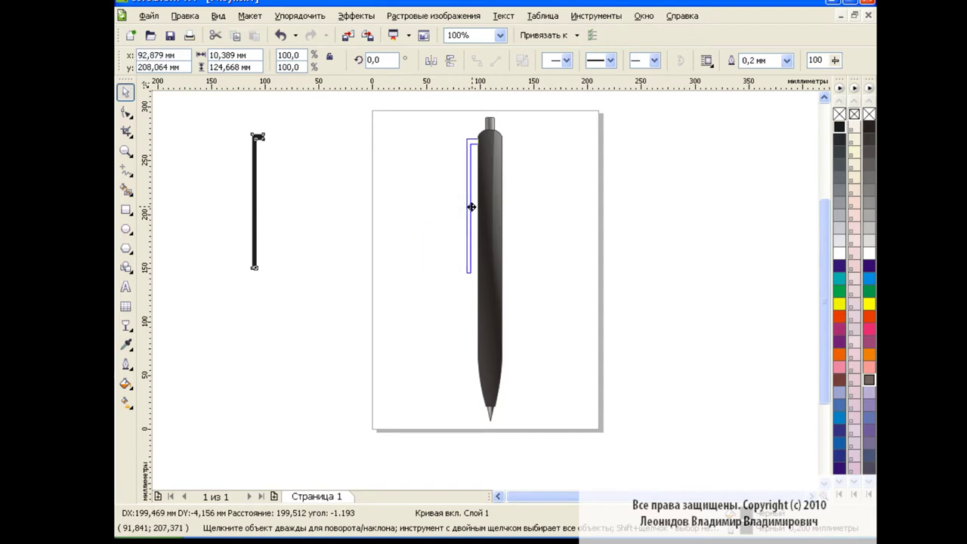
{"action": "left_click_drag", "start_coordinate": [471, 281], "coordinate": [469, 222]}
{"action": "left_click_drag", "start_coordinate": [478, 181], "coordinate": [469, 179]}
{"action": "left_click", "coordinate": [553, 188]}
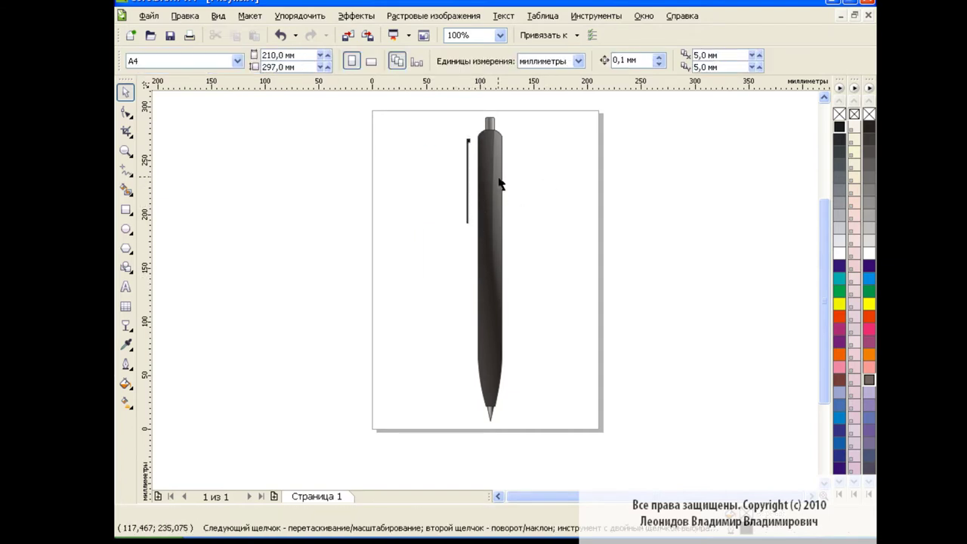
{"action": "left_click", "coordinate": [469, 180]}
Step: At 200% zoom, fit the clip snugly against the pen body, then return to 100%
{"action": "left_click", "coordinate": [500, 36]}
{"action": "left_click", "coordinate": [468, 142]}
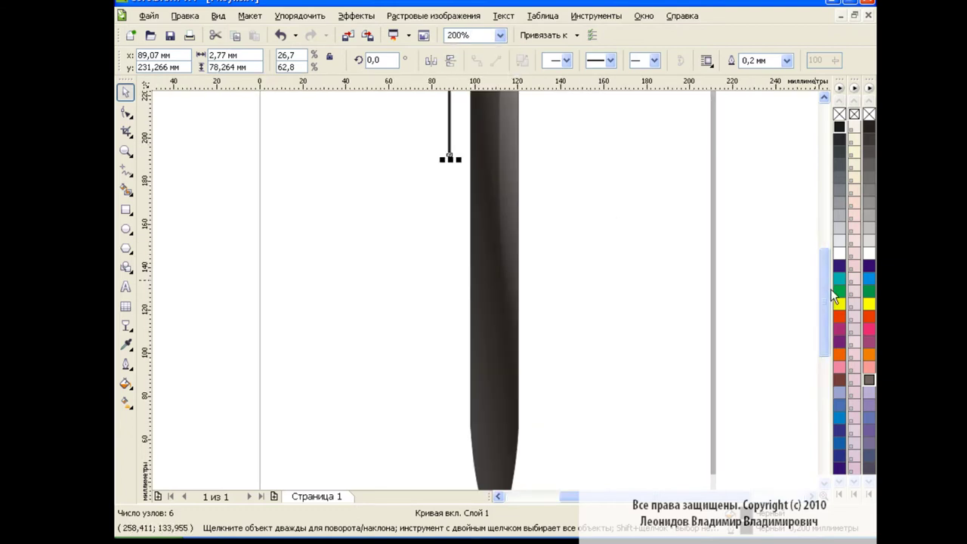
{"action": "left_click_drag", "start_coordinate": [458, 274], "coordinate": [468, 277]}
{"action": "left_click", "coordinate": [574, 274]}
{"action": "left_click", "coordinate": [499, 36]}
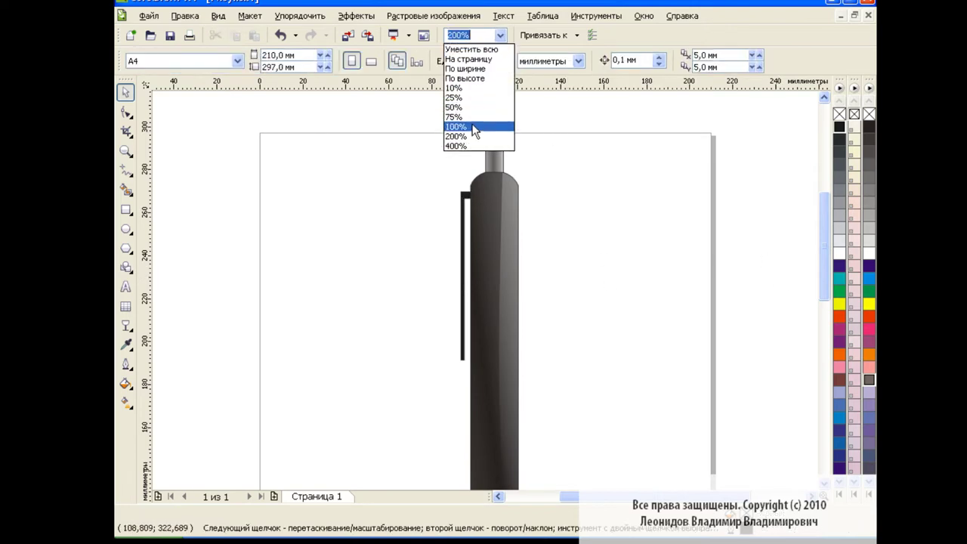
{"action": "left_click", "coordinate": [468, 132]}
{"action": "mouse_move", "coordinate": [819, 192]}
{"action": "left_mouse_down"}
{"action": "mouse_move", "coordinate": [811, 237]}
{"action": "mouse_move", "coordinate": [580, 259]}
{"action": "left_mouse_up"}
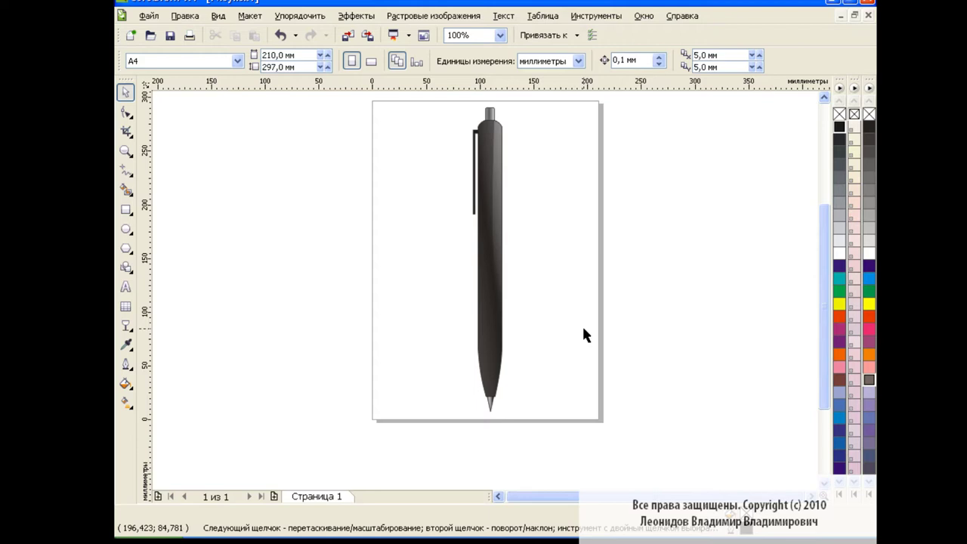
Step: Add 'PARKER' text left of the pen, enlarged to about 52 pt and filled white
{"action": "left_click", "coordinate": [126, 287]}
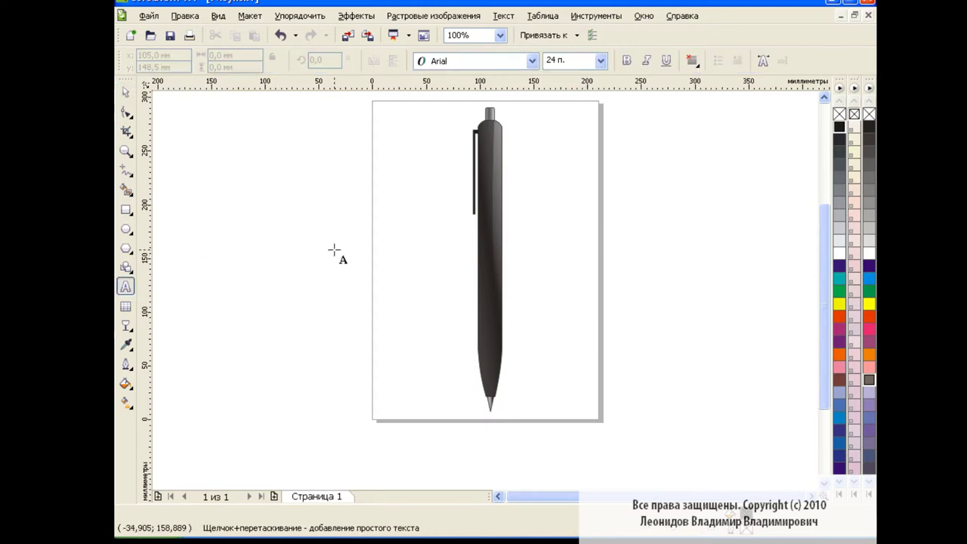
{"action": "left_click", "coordinate": [335, 248]}
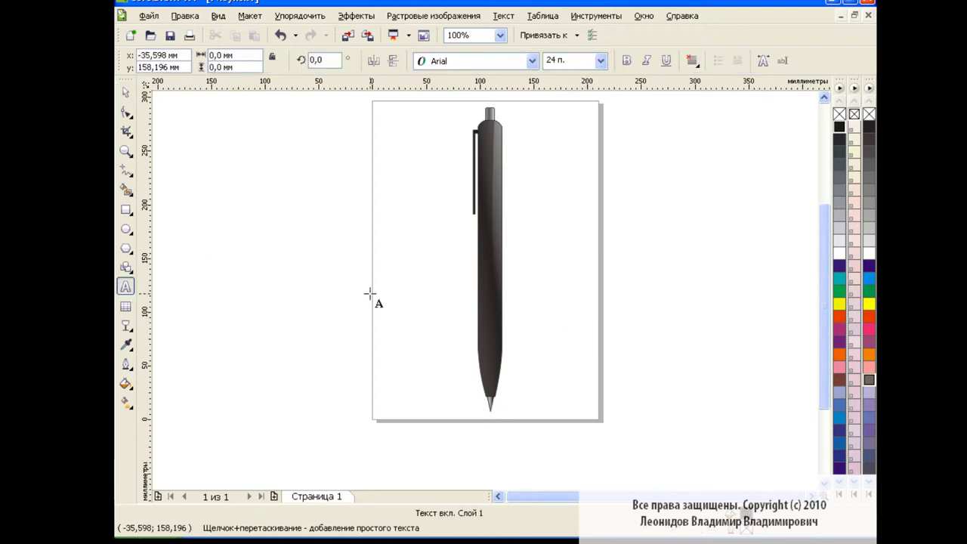
{"action": "type", "text": "1A"}
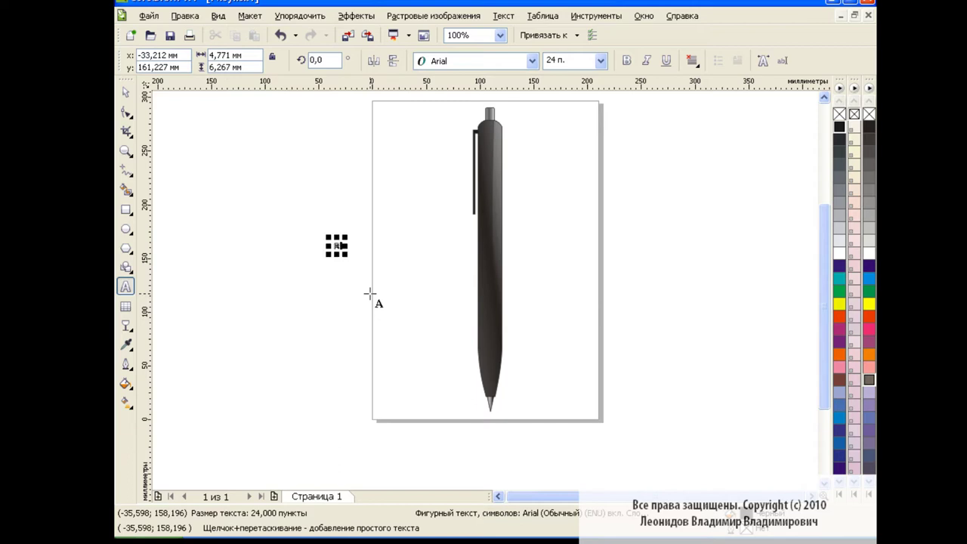
{"action": "type", "text": "RKER"}
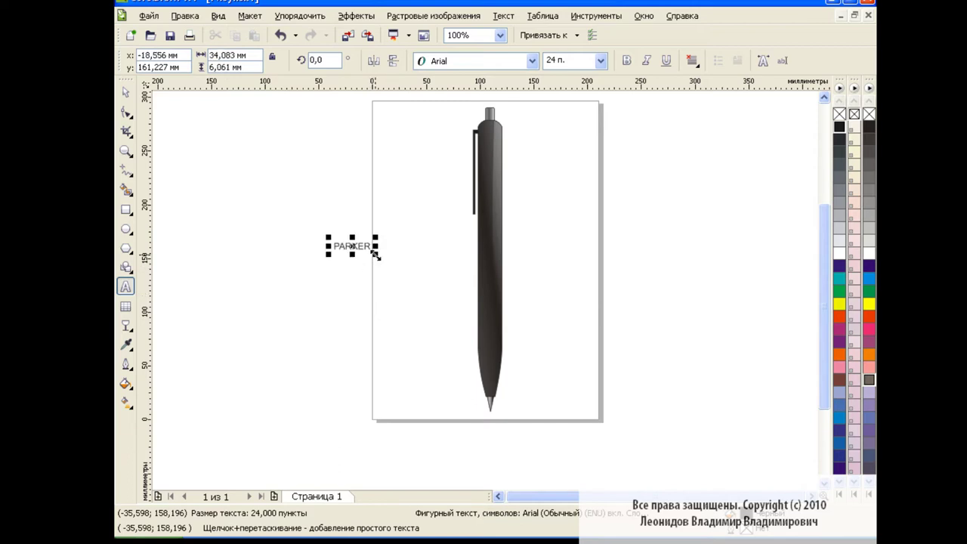
{"action": "left_click_drag", "start_coordinate": [375, 255], "coordinate": [420, 263]}
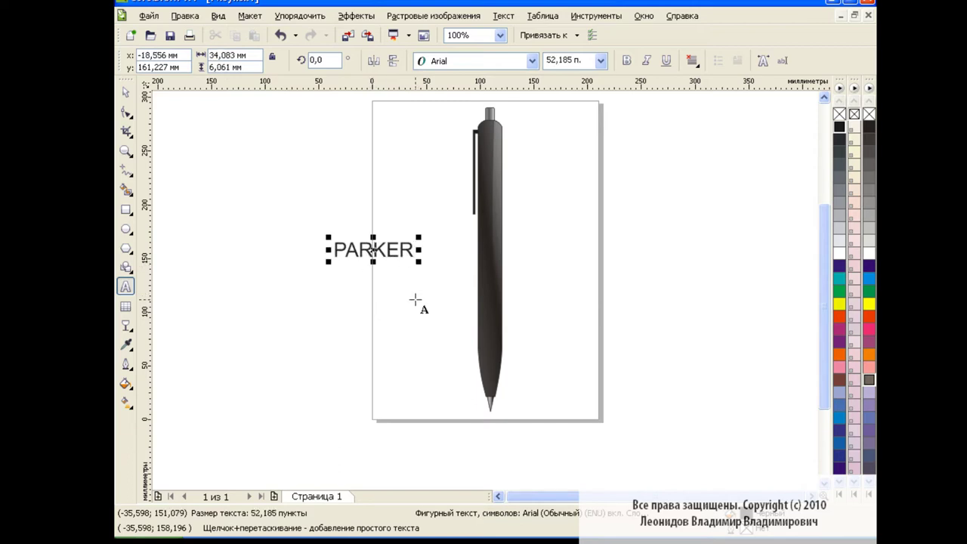
{"action": "left_click", "coordinate": [126, 91]}
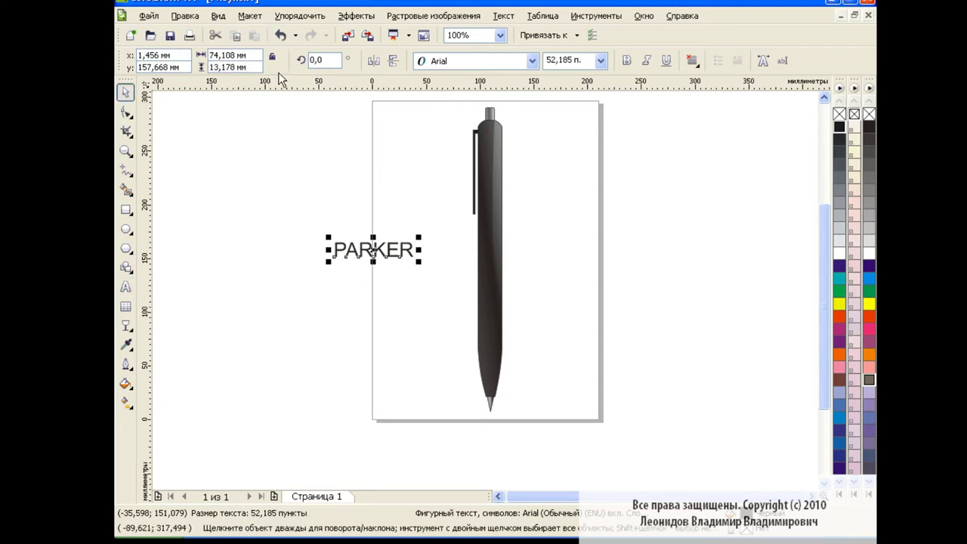
{"action": "left_click", "coordinate": [839, 253]}
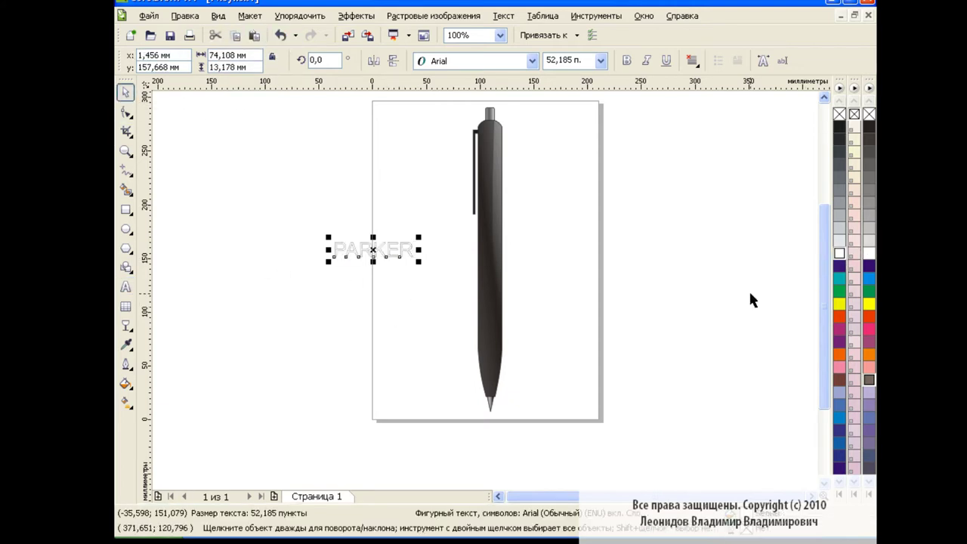
{"action": "left_click", "coordinate": [434, 297]}
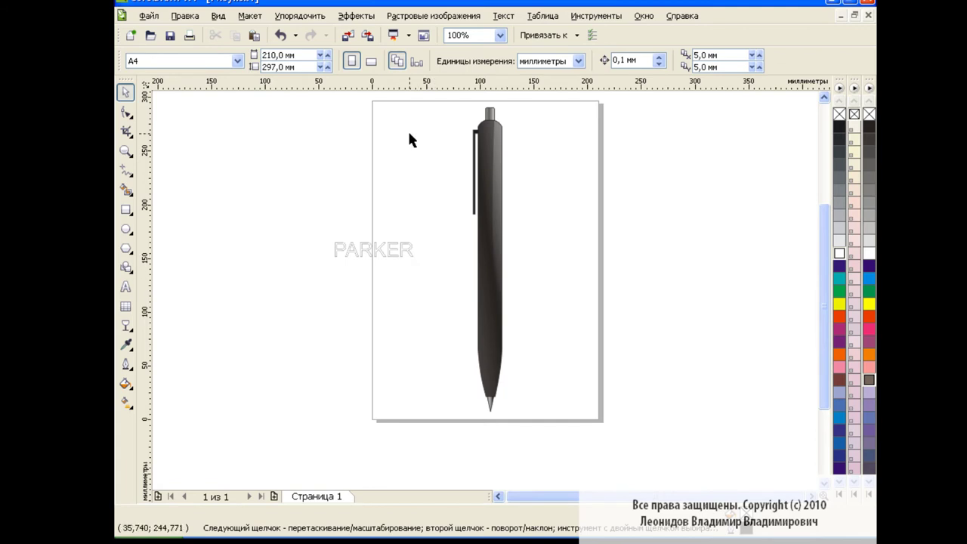
Step: At 400% zoom, select both PARKER objects and group them
{"action": "left_click", "coordinate": [500, 36]}
{"action": "left_click", "coordinate": [474, 144]}
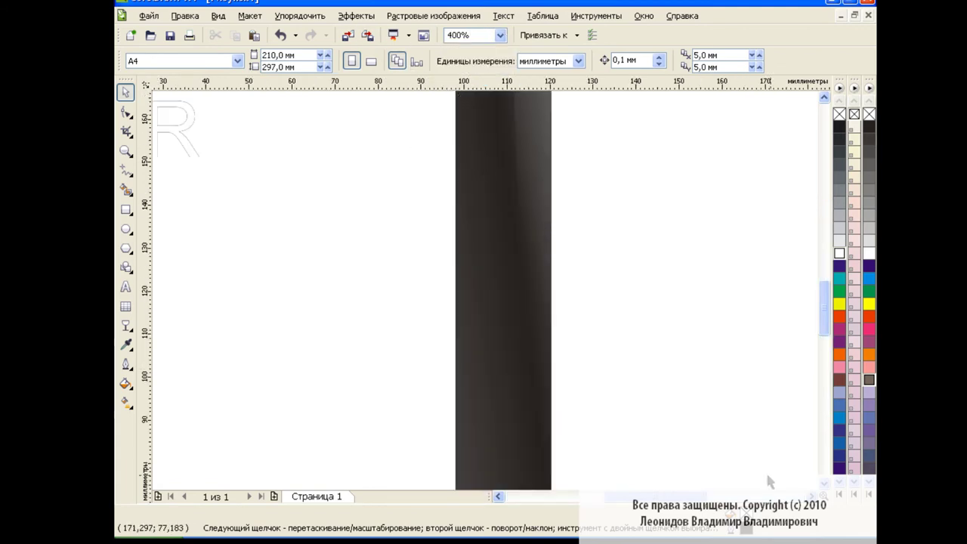
{"action": "scroll", "coordinate": [769, 481], "scroll_direction": "left", "scroll_amount": 2}
{"action": "scroll", "coordinate": [793, 408], "scroll_direction": "left", "scroll_amount": 2}
{"action": "scroll", "coordinate": [827, 317], "scroll_direction": "left", "scroll_amount": 1}
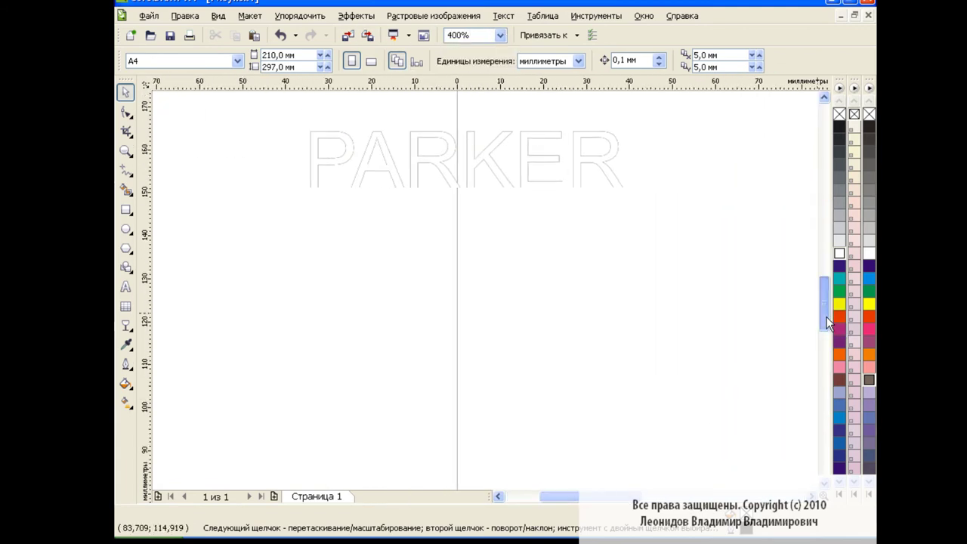
{"action": "scroll", "coordinate": [827, 322], "scroll_direction": "up", "scroll_amount": 2}
{"action": "left_click_drag", "start_coordinate": [462, 254], "coordinate": [464, 256]}
{"action": "left_click", "coordinate": [257, 190]}
{"action": "left_click_drag", "start_coordinate": [257, 190], "coordinate": [553, 133]}
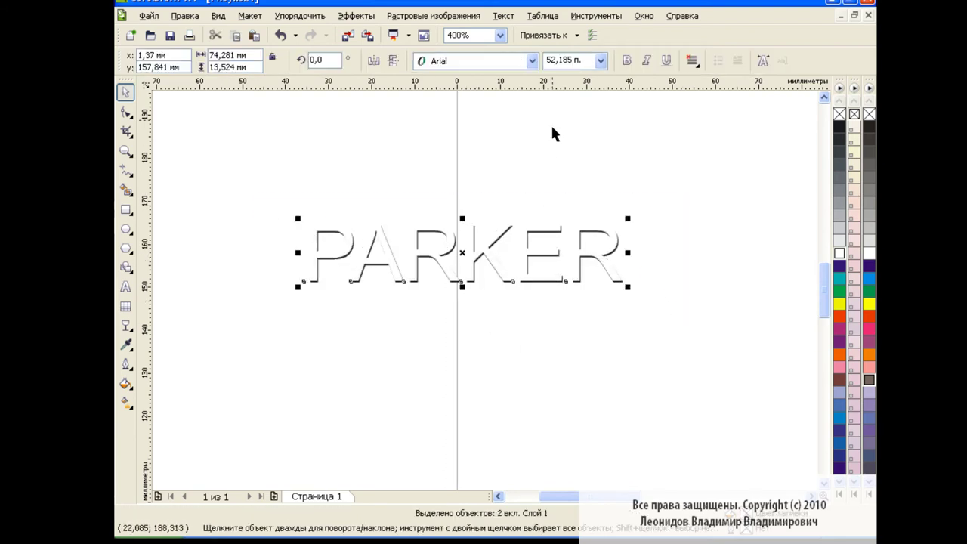
{"action": "left_click", "coordinate": [299, 15]}
{"action": "left_click", "coordinate": [317, 108]}
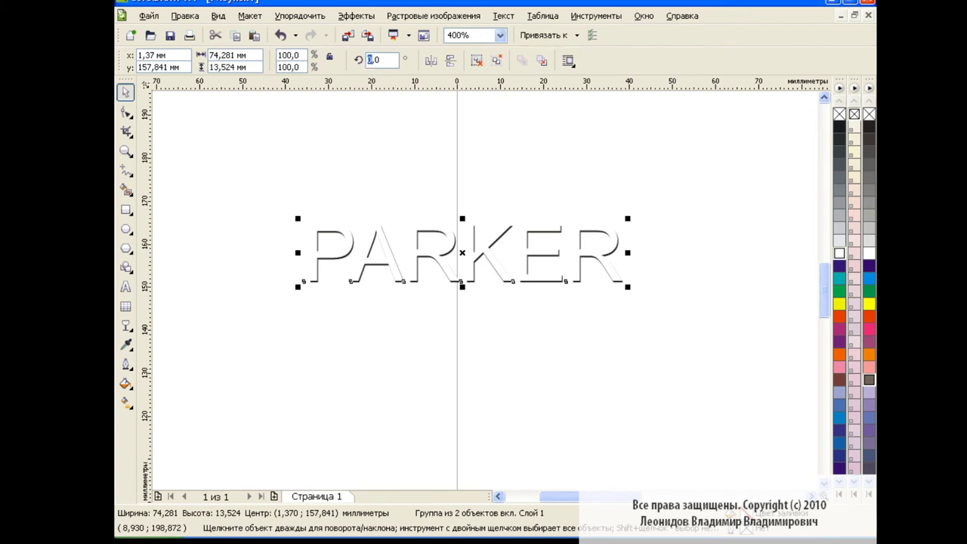
Step: Rotate the PARKER group 90°, then move it onto the lower pen body and shrink it to fit
{"action": "type", "text": "90"}
{"action": "key", "text": "Return"}
{"action": "left_click", "coordinate": [499, 35]}
{"action": "left_click", "coordinate": [462, 125]}
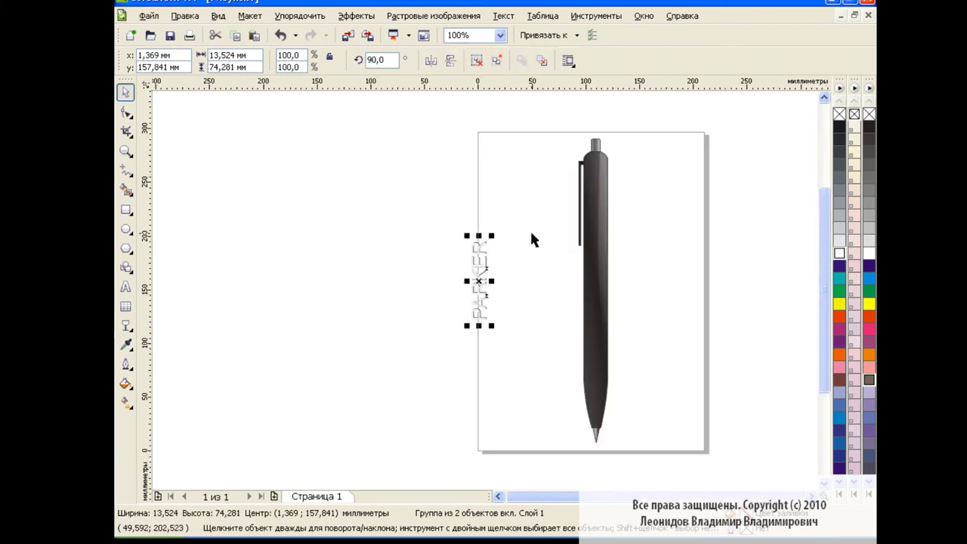
{"action": "left_click_drag", "start_coordinate": [479, 281], "coordinate": [596, 365]}
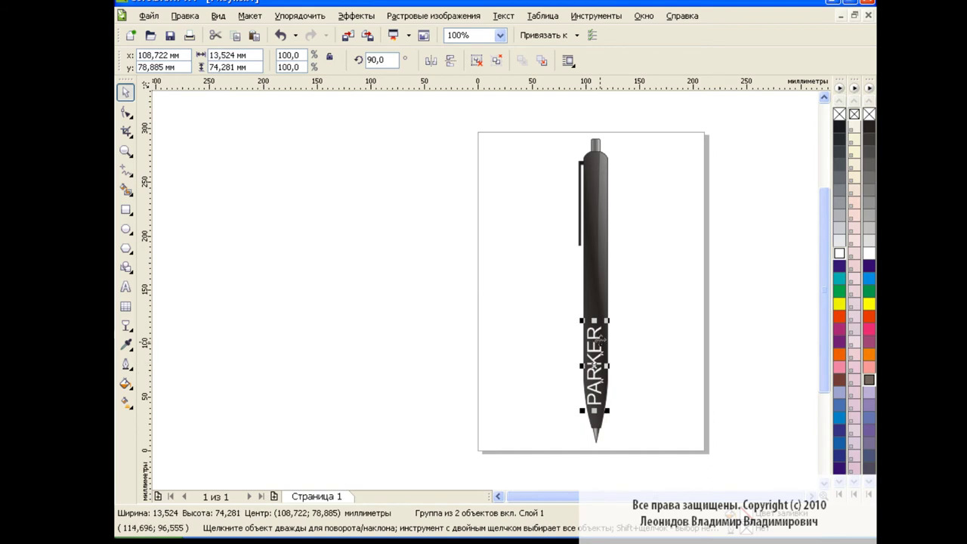
{"action": "mouse_move", "coordinate": [607, 321]}
{"action": "left_mouse_down"}
{"action": "mouse_move", "coordinate": [602, 356]}
{"action": "mouse_move", "coordinate": [593, 359]}
{"action": "left_mouse_up"}
Step: Nudge the PARKER lettering slightly down and right on the pen body
{"action": "left_click", "coordinate": [686, 355]}
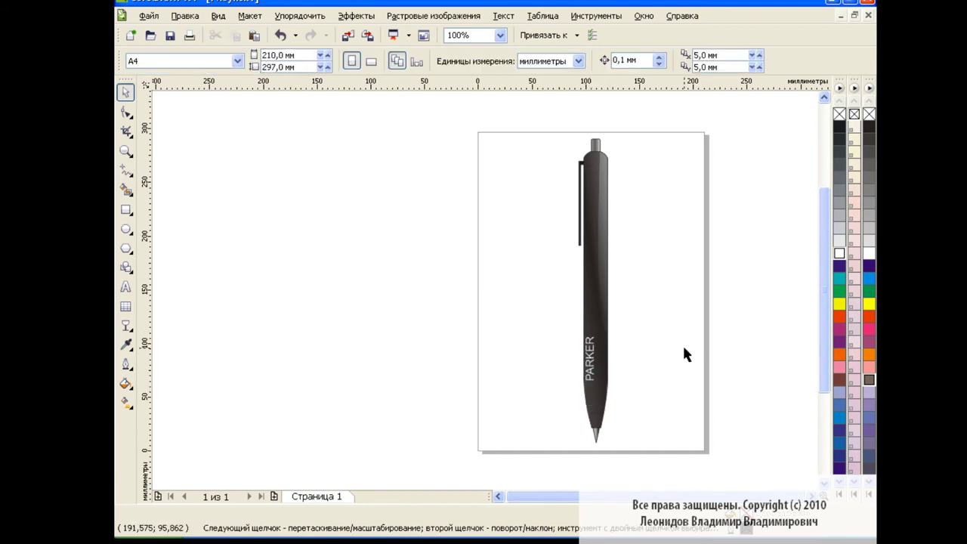
{"action": "left_click_drag", "start_coordinate": [592, 368], "coordinate": [593, 380]}
{"action": "left_click", "coordinate": [665, 328]}
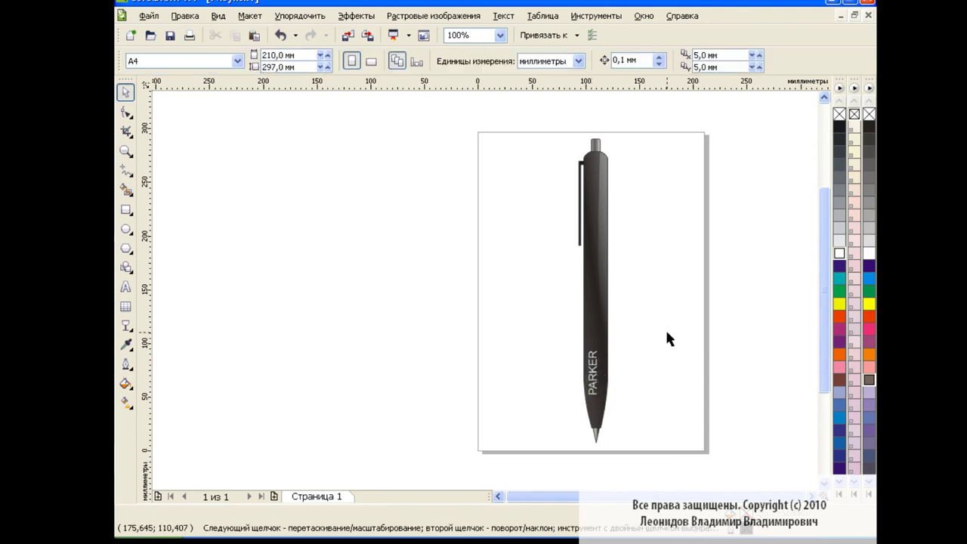
{"action": "left_click", "coordinate": [594, 388]}
{"action": "left_click", "coordinate": [665, 355]}
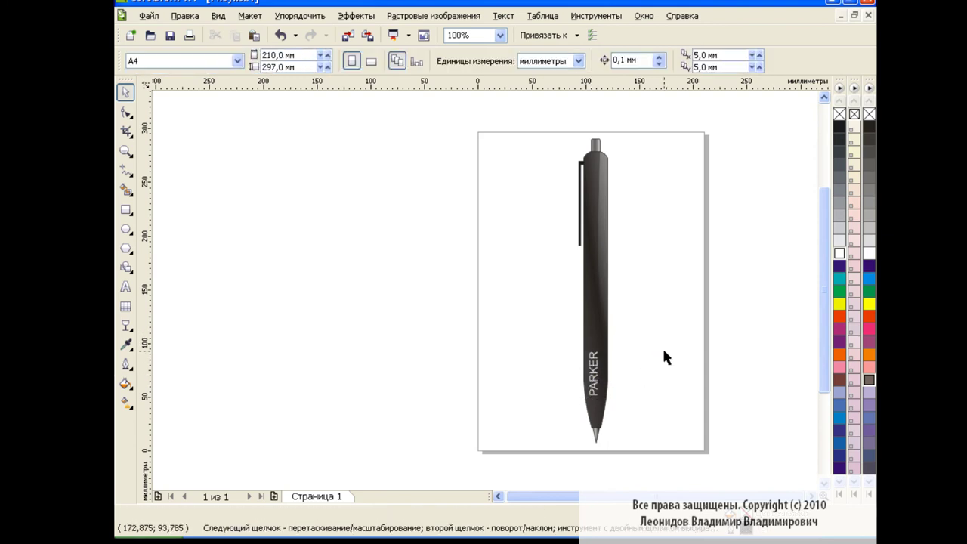
{"action": "left_click", "coordinate": [594, 372]}
{"action": "left_click_drag", "start_coordinate": [594, 371], "coordinate": [596, 372]}
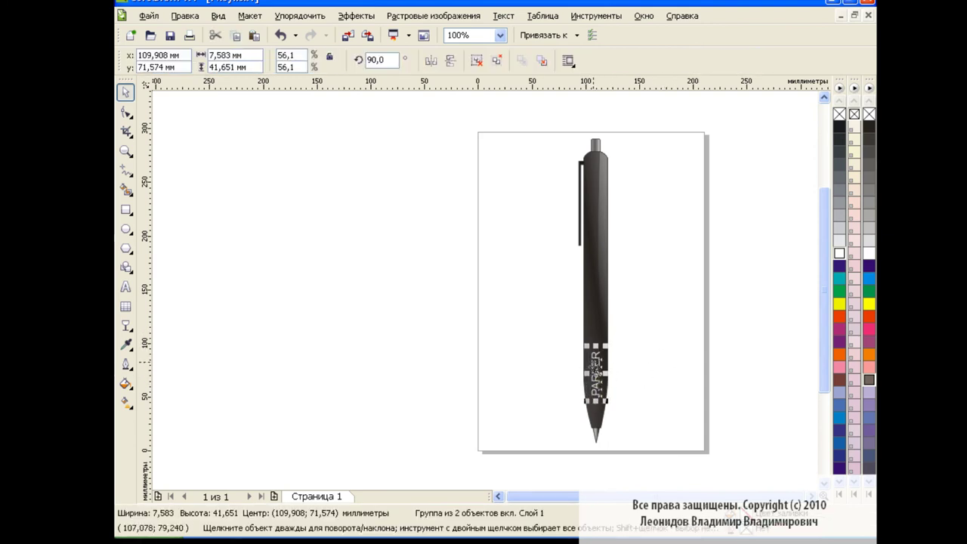
Step: Center PARKER horizontally on the pen body using Align and Distribute
{"action": "left_click", "coordinate": [592, 325], "text": "shift"}
{"action": "left_click", "coordinate": [709, 62]}
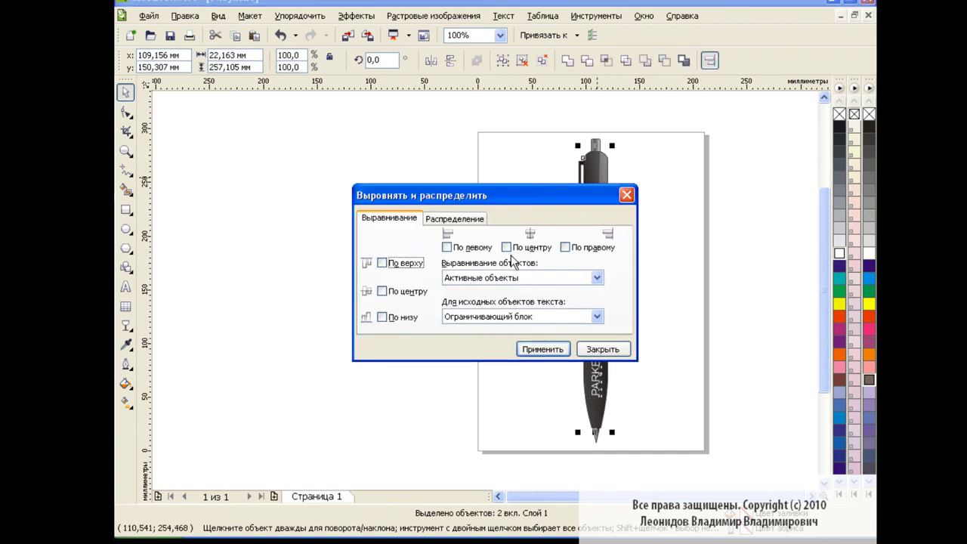
{"action": "left_click", "coordinate": [507, 247]}
{"action": "left_click", "coordinate": [552, 344]}
{"action": "left_click", "coordinate": [603, 349]}
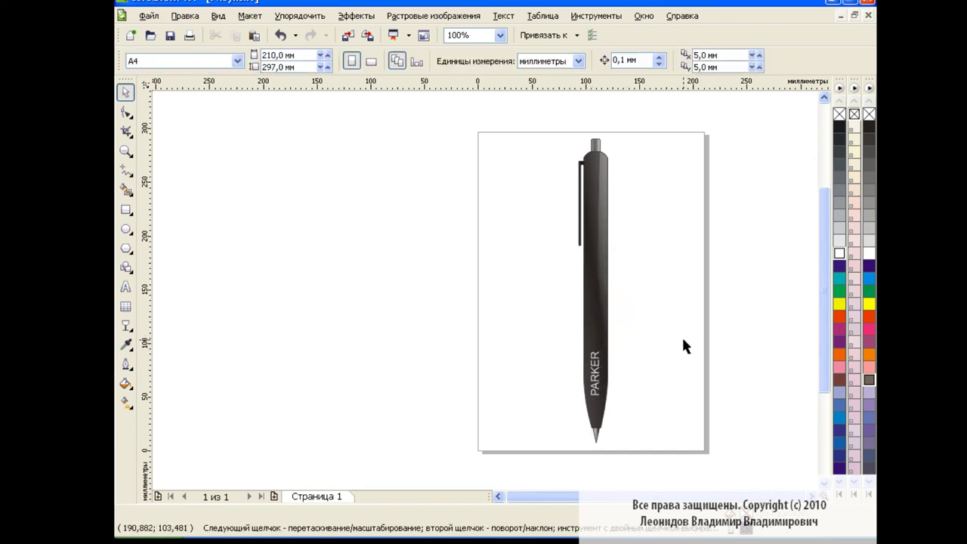
Step: Group all six pen parts into one object
{"action": "left_click_drag", "start_coordinate": [550, 136], "coordinate": [669, 457]}
{"action": "left_click", "coordinate": [501, 60]}
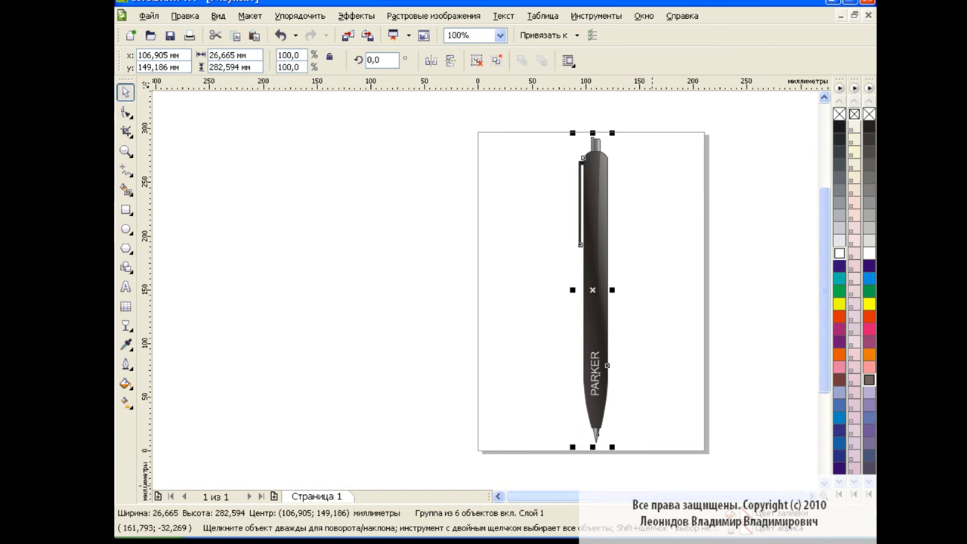
{"action": "scroll", "coordinate": [655, 404], "scroll_direction": "right", "scroll_amount": 2}
{"action": "left_click", "coordinate": [600, 291]}
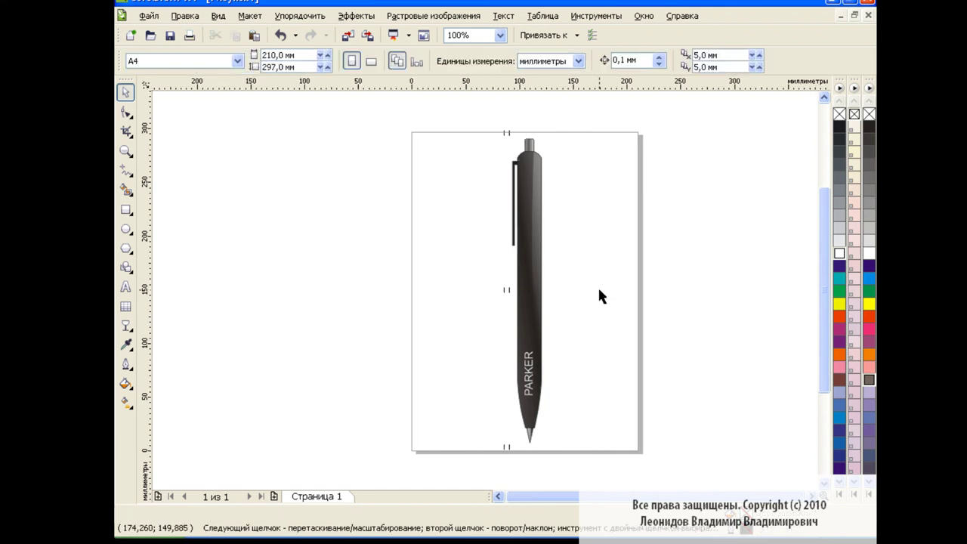
Step: Rotate the pen group about 30° clockwise
{"action": "left_click", "coordinate": [534, 281]}
{"action": "left_click_drag", "start_coordinate": [552, 131], "coordinate": [594, 240]}
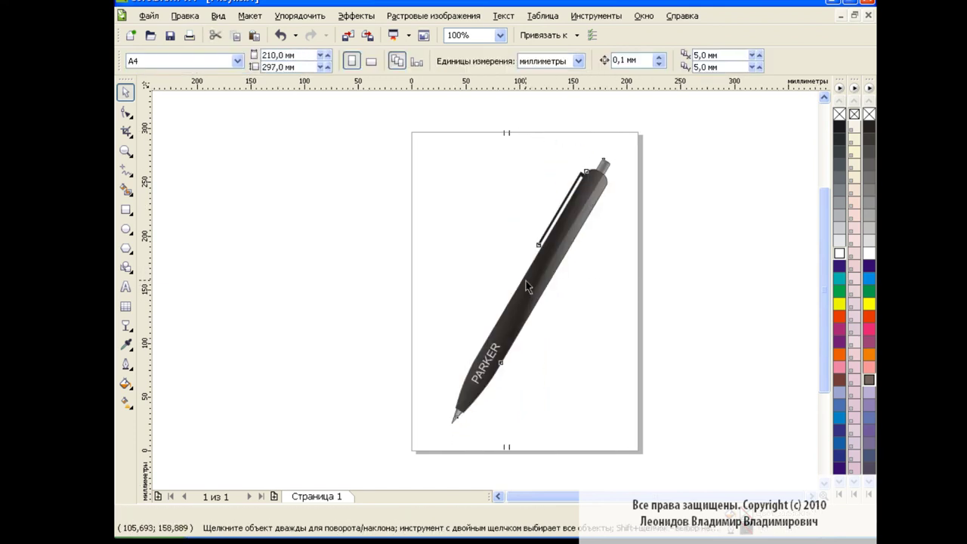
{"action": "left_click", "coordinate": [696, 270]}
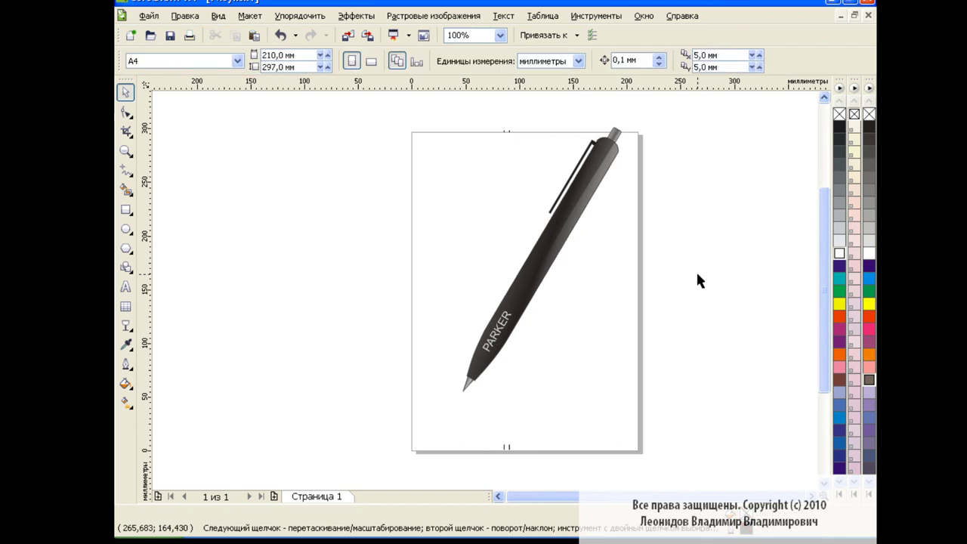
Step: Draw a freehand wavy line from the pen tip with a thick 2.0 mm outline
{"action": "left_click", "coordinate": [124, 171]}
{"action": "left_click", "coordinate": [464, 390]}
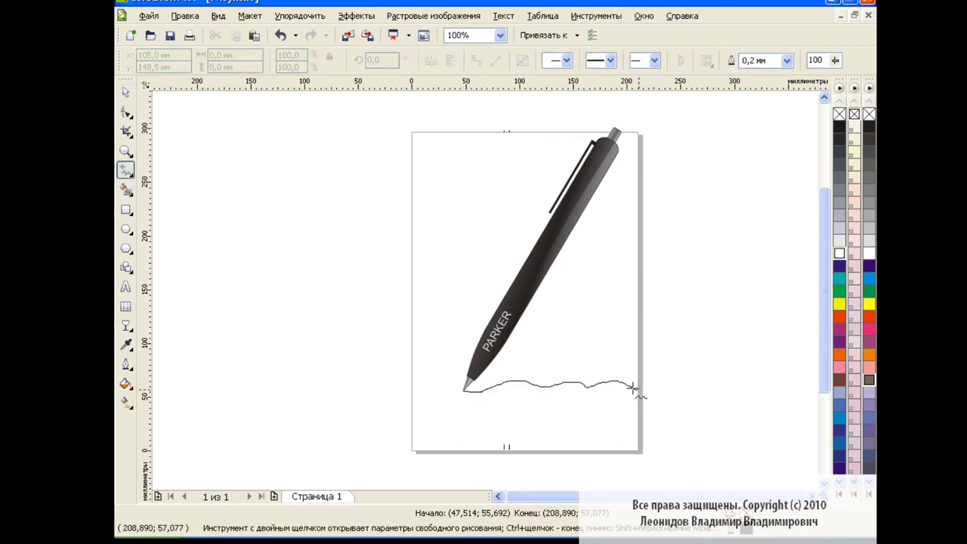
{"action": "left_click_drag", "start_coordinate": [509, 384], "coordinate": [684, 374]}
{"action": "left_click", "coordinate": [787, 60]}
{"action": "left_click", "coordinate": [775, 133]}
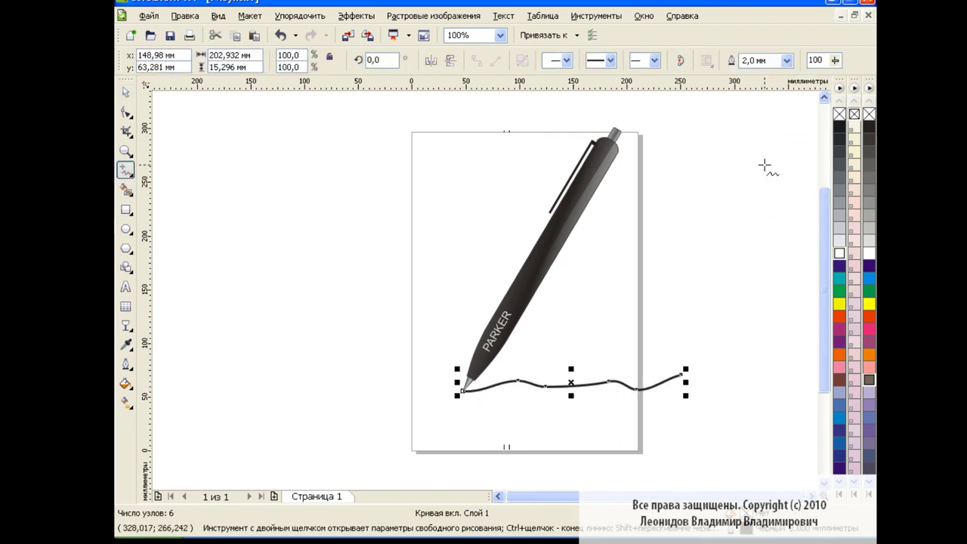
{"action": "left_click", "coordinate": [125, 92]}
{"action": "left_click", "coordinate": [364, 316]}
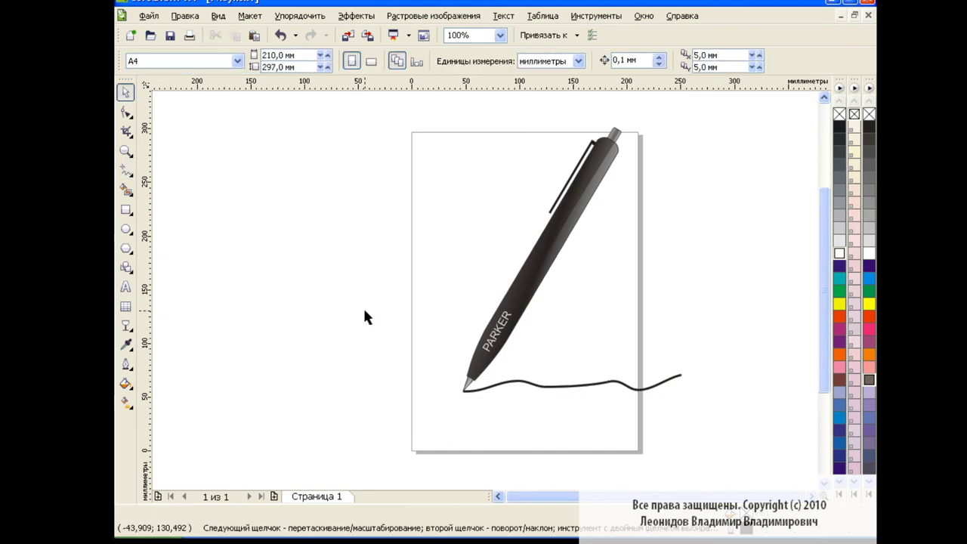